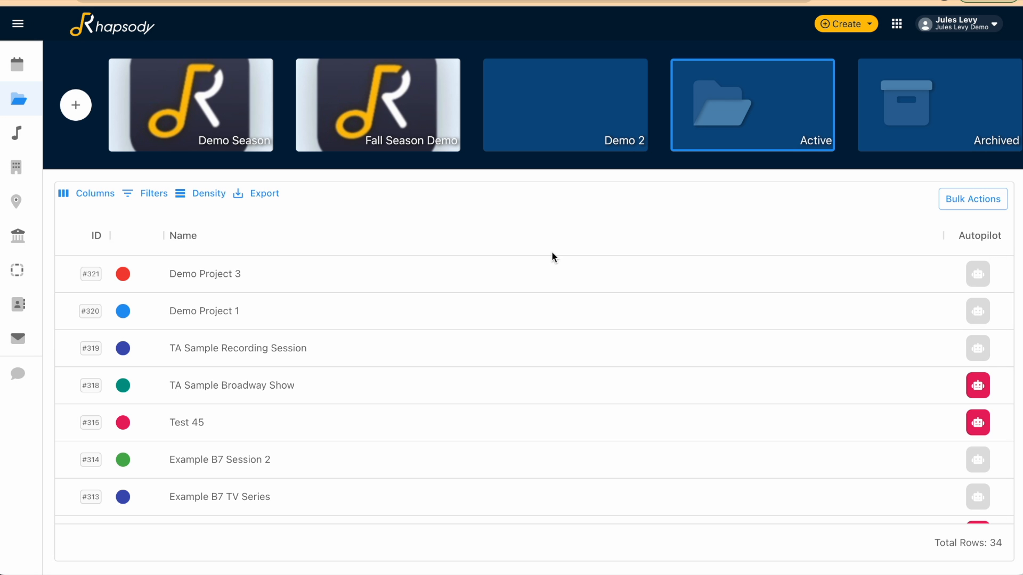
# Create a new project named "Demo Project 4" in the Demo Season
pyautogui.click(869, 26)
pyautogui.click(862, 78)
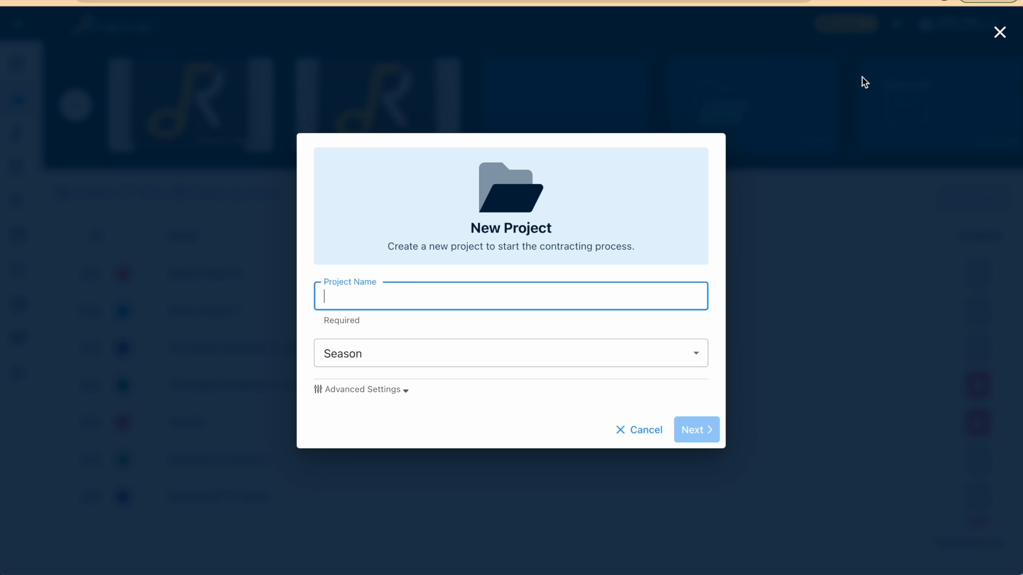
pyautogui.write('Demo Project 4')
pyautogui.click(650, 364)
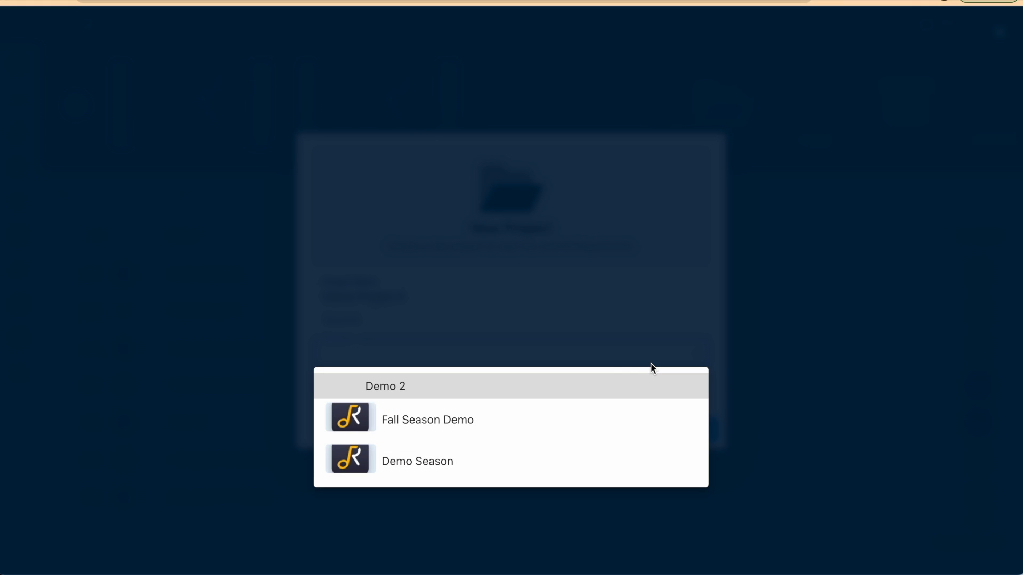
pyautogui.click(606, 458)
pyautogui.click(695, 448)
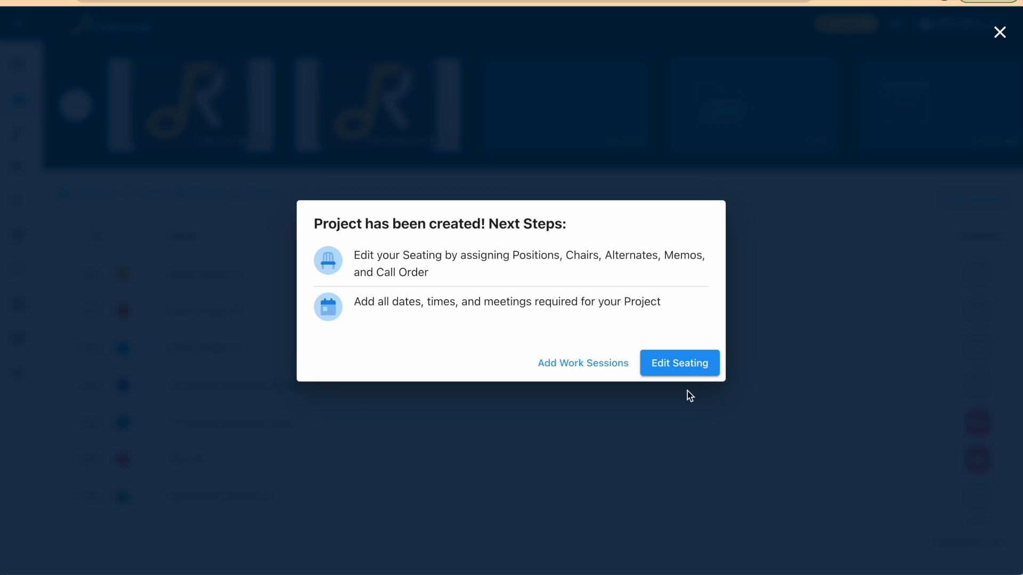
# Start editing the project's seating and set two chairs each for Violin I, Violin II, Viola and Cello
pyautogui.click(679, 365)
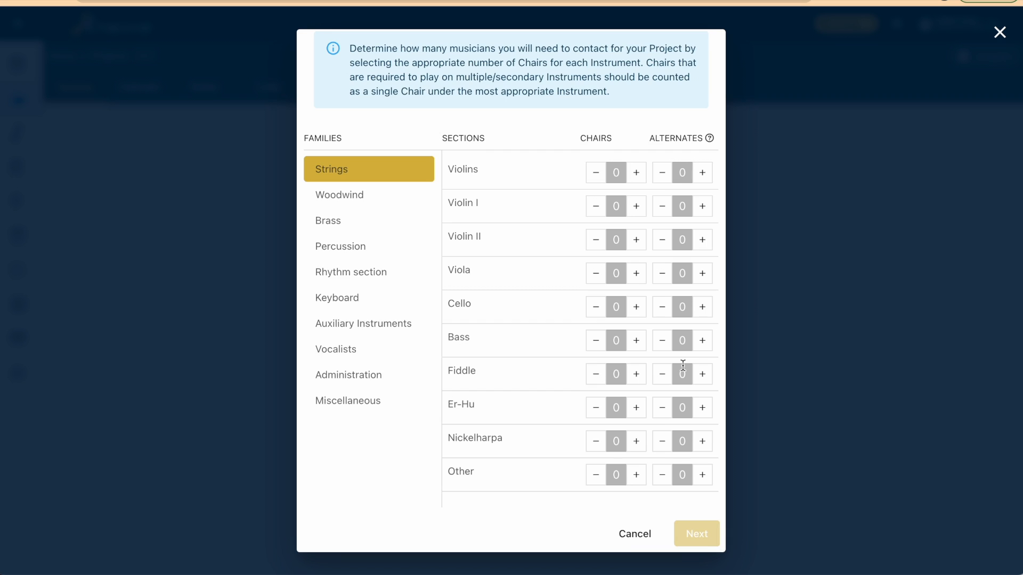
pyautogui.scroll(1, 682, 366)
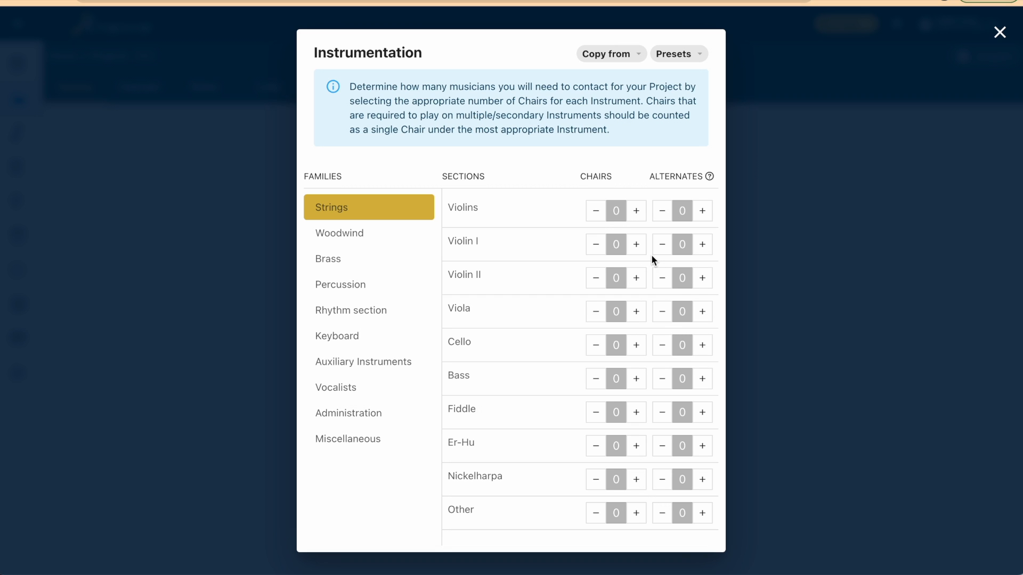
pyautogui.click(636, 245)
pyautogui.click(637, 245)
pyautogui.click(637, 277)
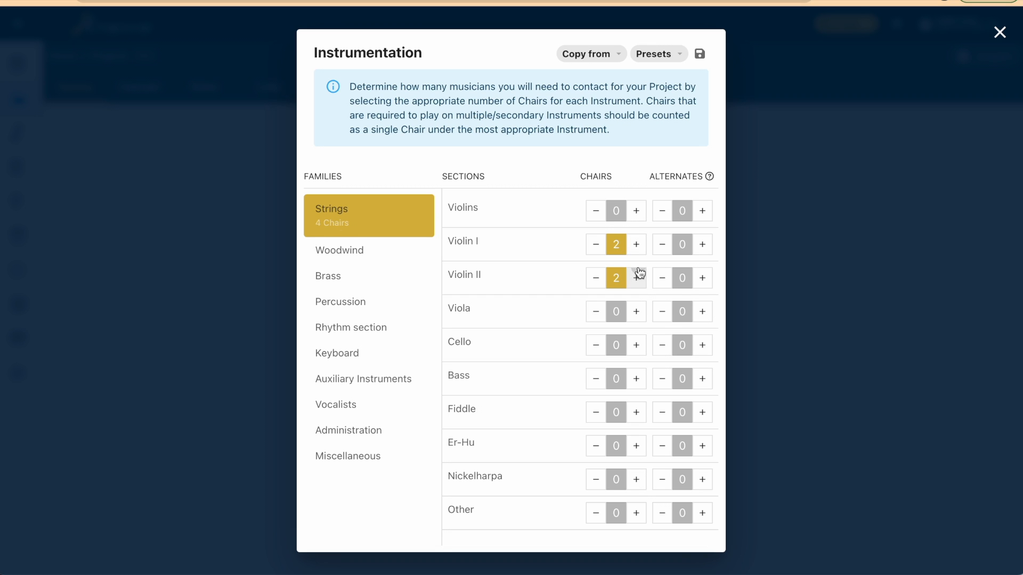
pyautogui.click(636, 311)
pyautogui.click(636, 311)
pyautogui.click(636, 345)
pyautogui.click(636, 344)
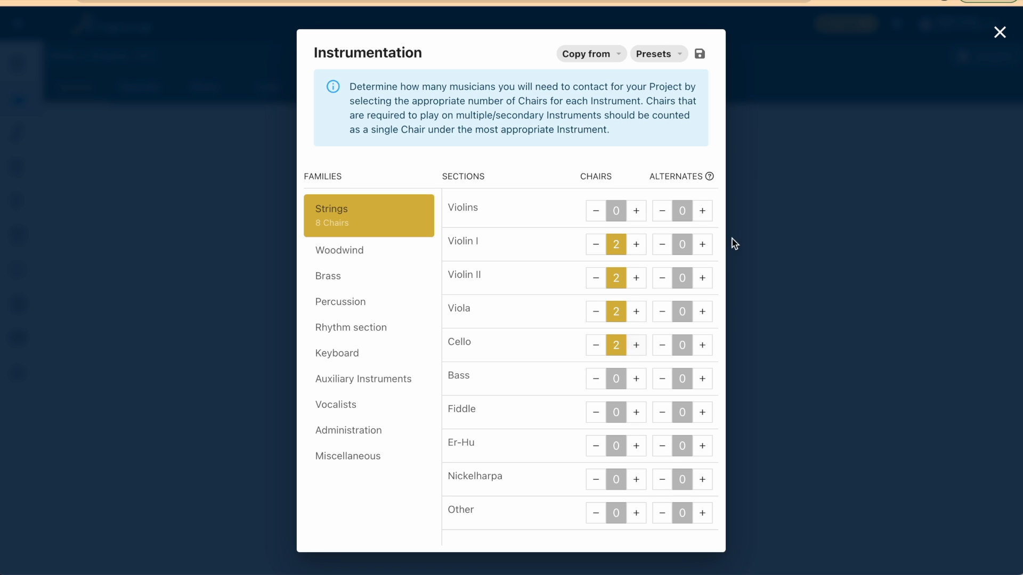
# Set two alternates each for Violin I, Violin II, Viola and Cello
pyautogui.click(703, 245)
pyautogui.click(703, 245)
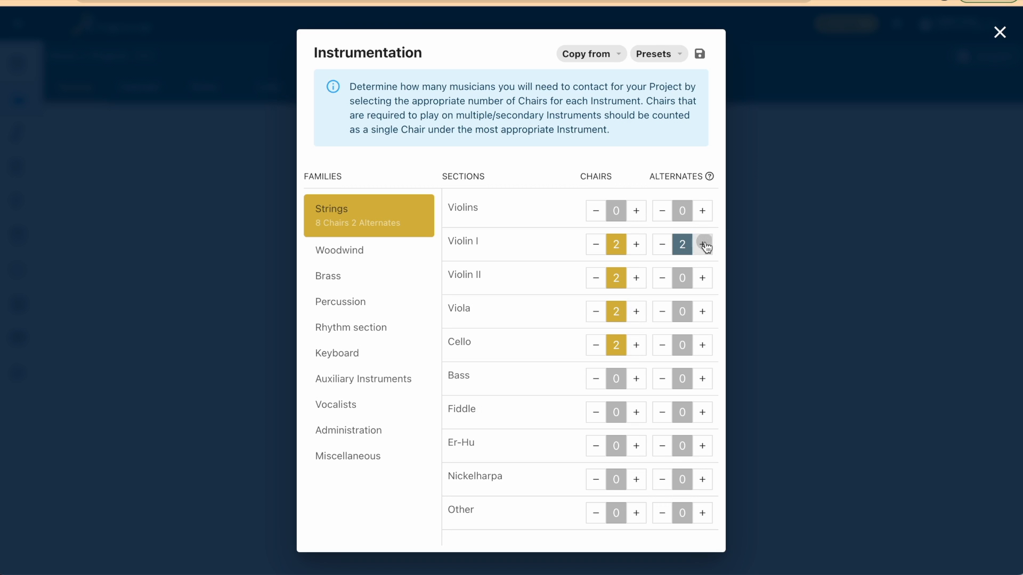
pyautogui.click(703, 278)
pyautogui.click(703, 277)
pyautogui.click(703, 313)
pyautogui.click(702, 313)
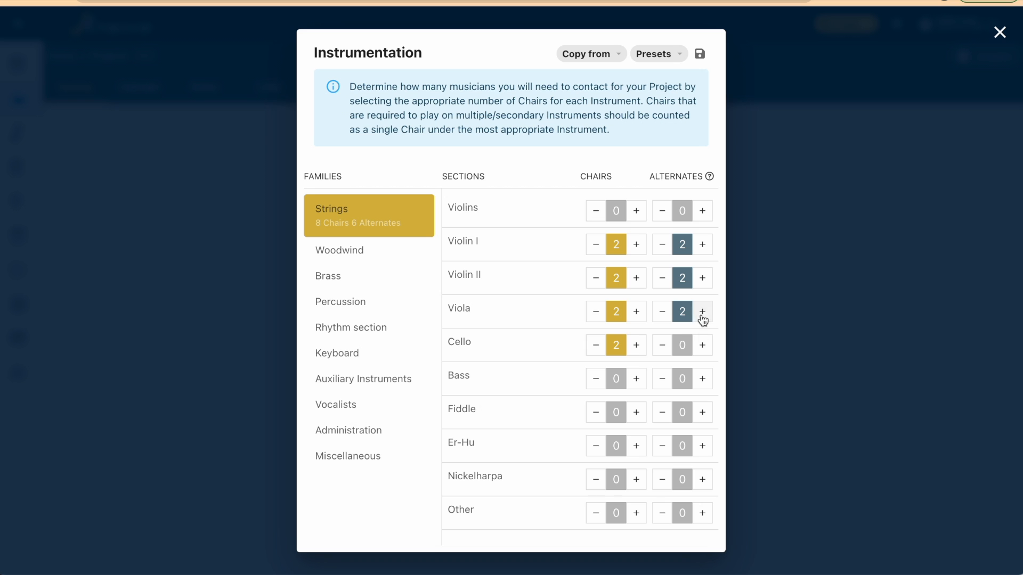
pyautogui.click(702, 346)
pyautogui.click(702, 346)
# Save the current instrumentation as a new preset named "octet"
pyautogui.click(703, 57)
pyautogui.click(484, 299)
pyautogui.write('octet')
pyautogui.click(566, 341)
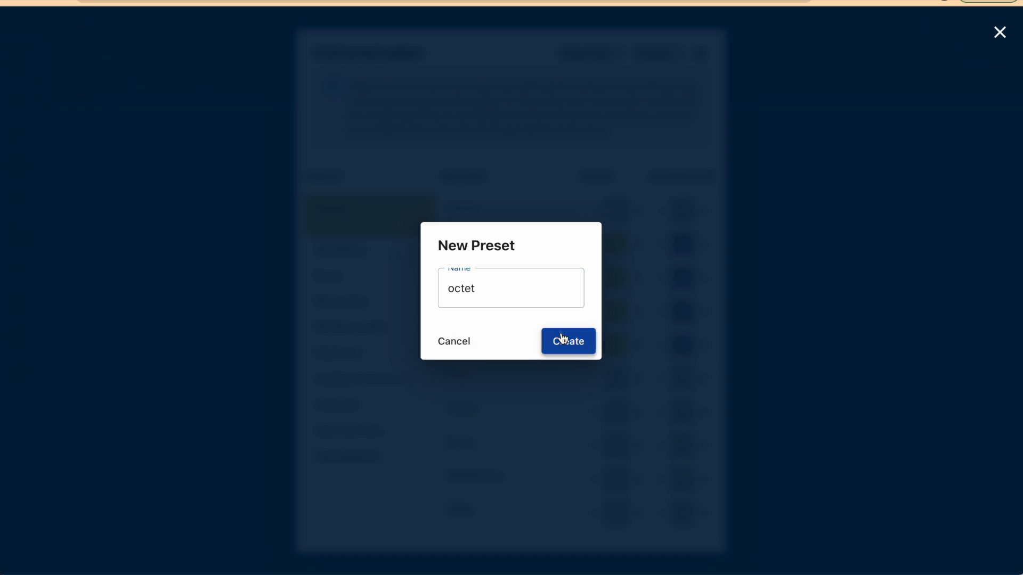
# Check the list of saved presets and confirm the project's string instrumentation
pyautogui.click(670, 56)
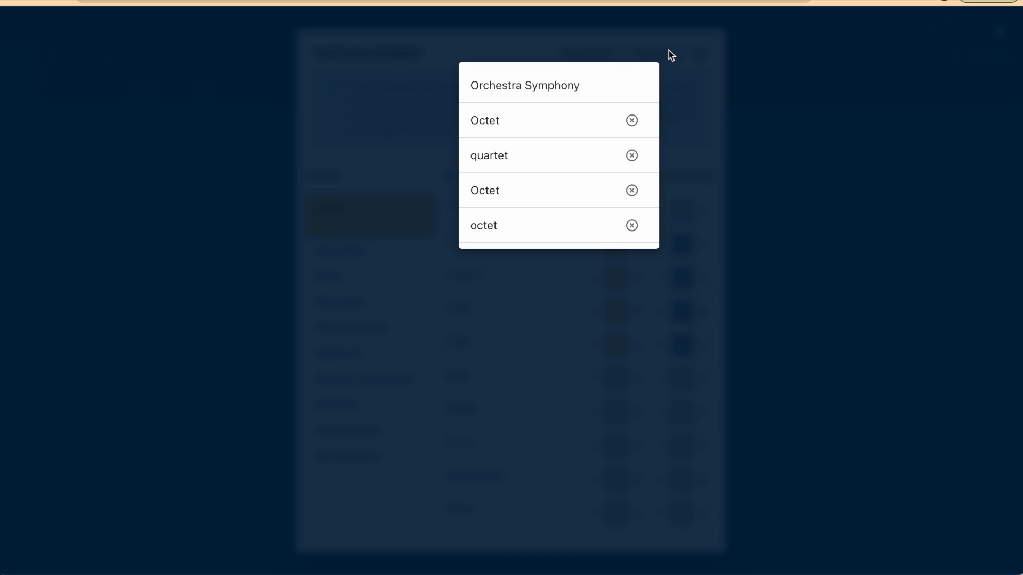
pyautogui.click(422, 139)
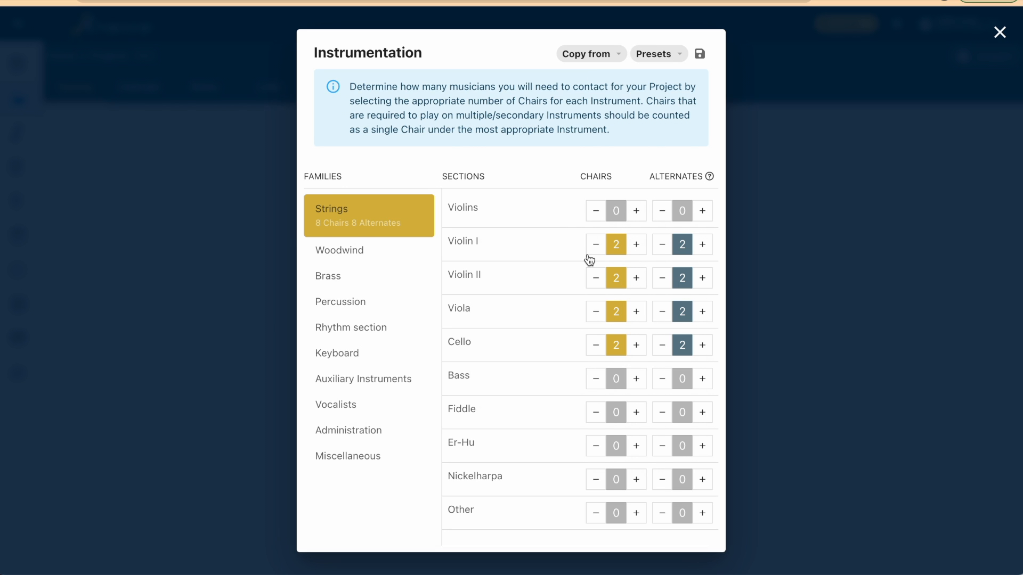
pyautogui.scroll(-1, 589, 260)
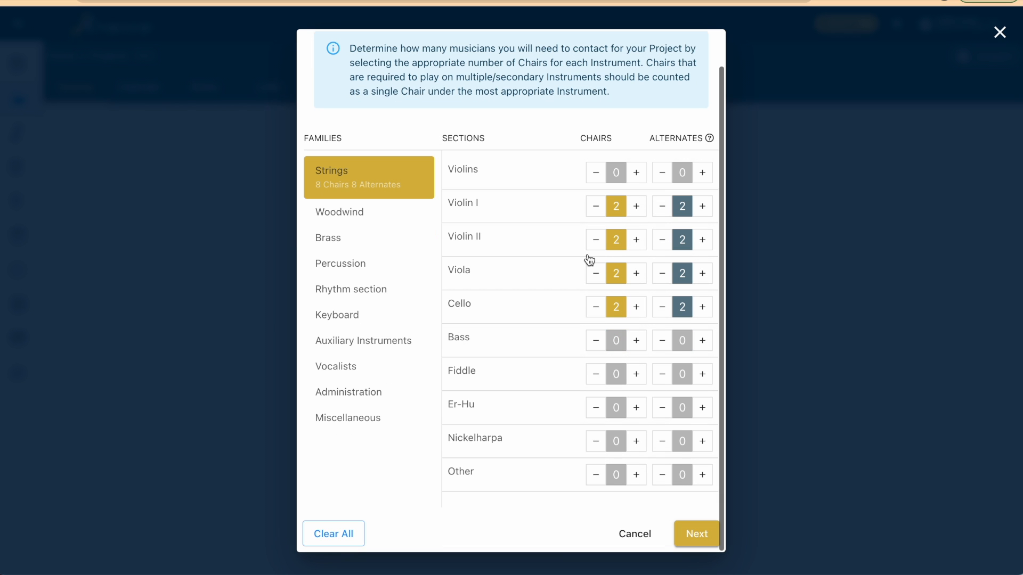
pyautogui.click(692, 530)
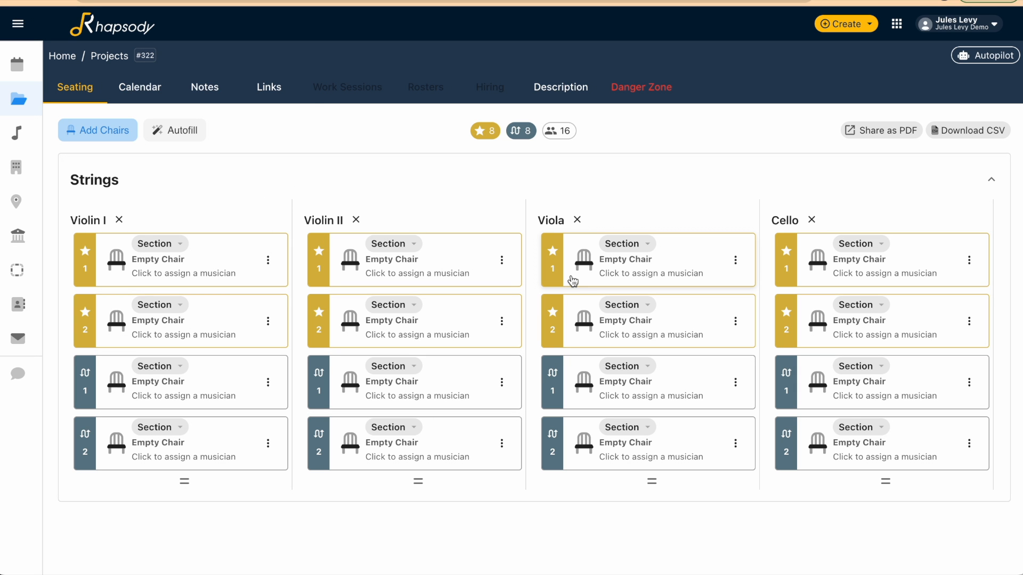
# Browse the suggested musicians for the first Violin I and first Violin II chairs without assigning anyone
pyautogui.click(208, 263)
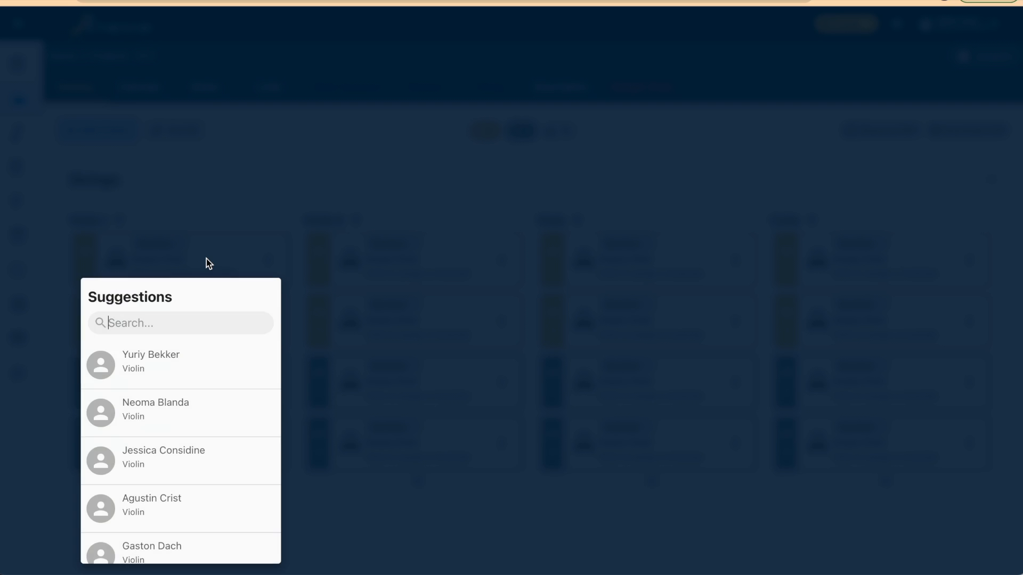
pyautogui.click(400, 448)
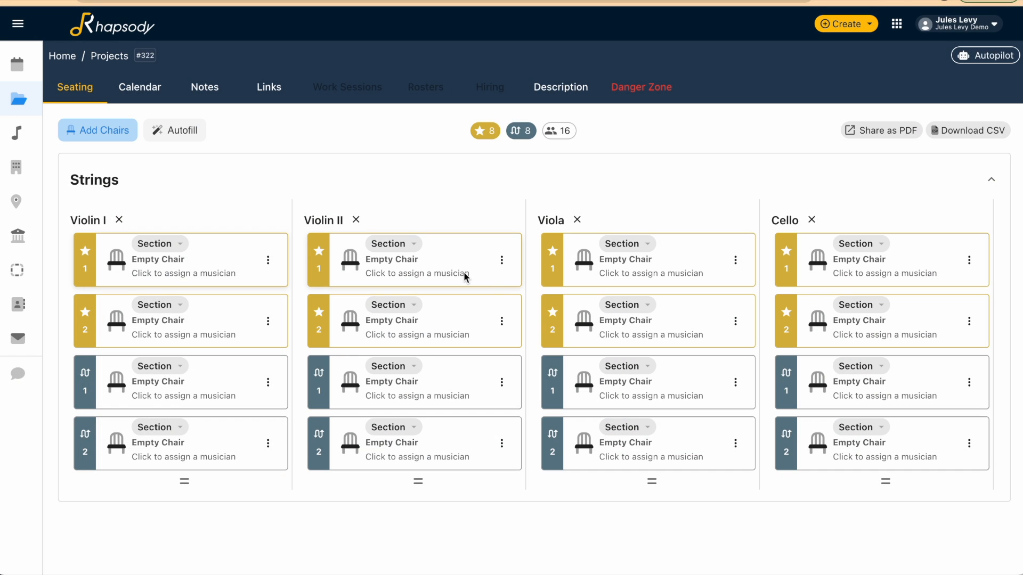
pyautogui.click(465, 273)
pyautogui.scroll(-3, 422, 467)
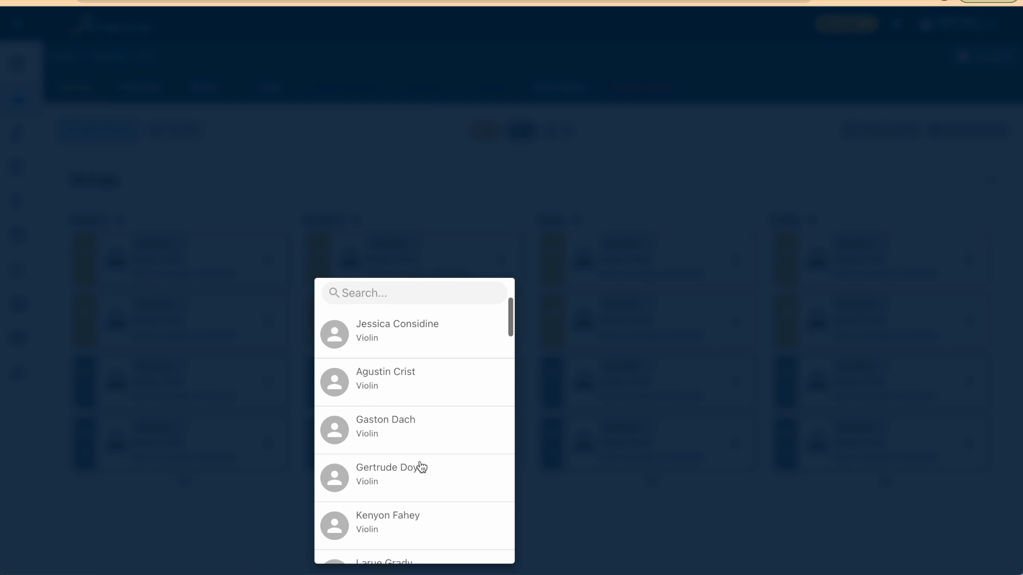
pyautogui.scroll(-5, 419, 468)
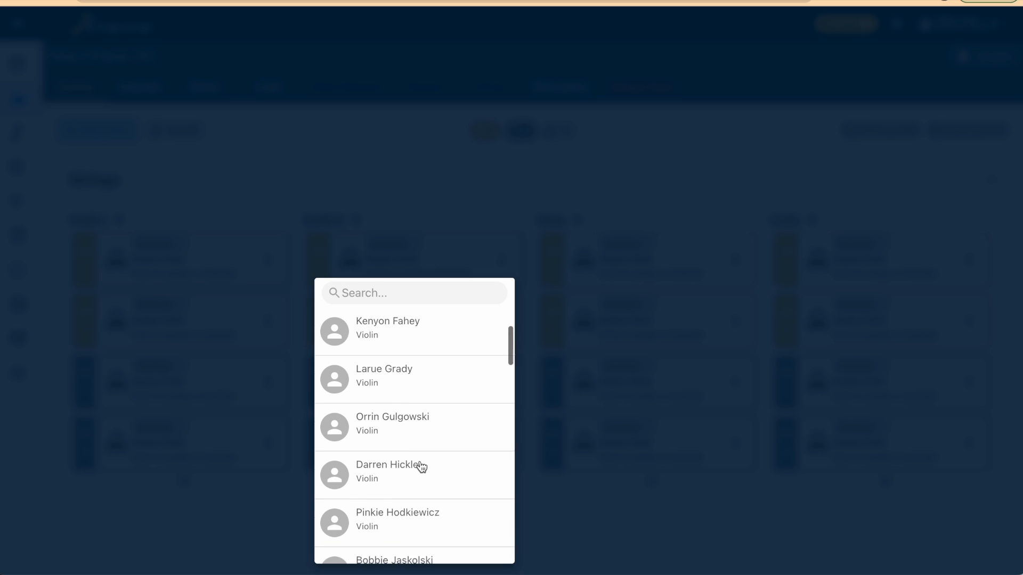
pyautogui.click(623, 485)
# Autofill the empty chairs from the "Octet Temp" template and refresh the seating page
pyautogui.click(191, 135)
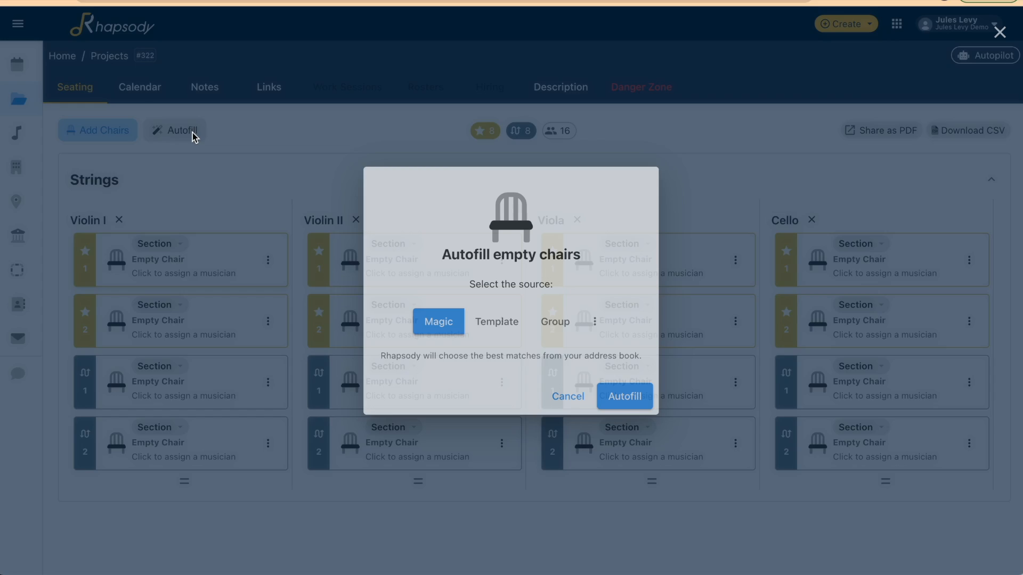
pyautogui.click(513, 322)
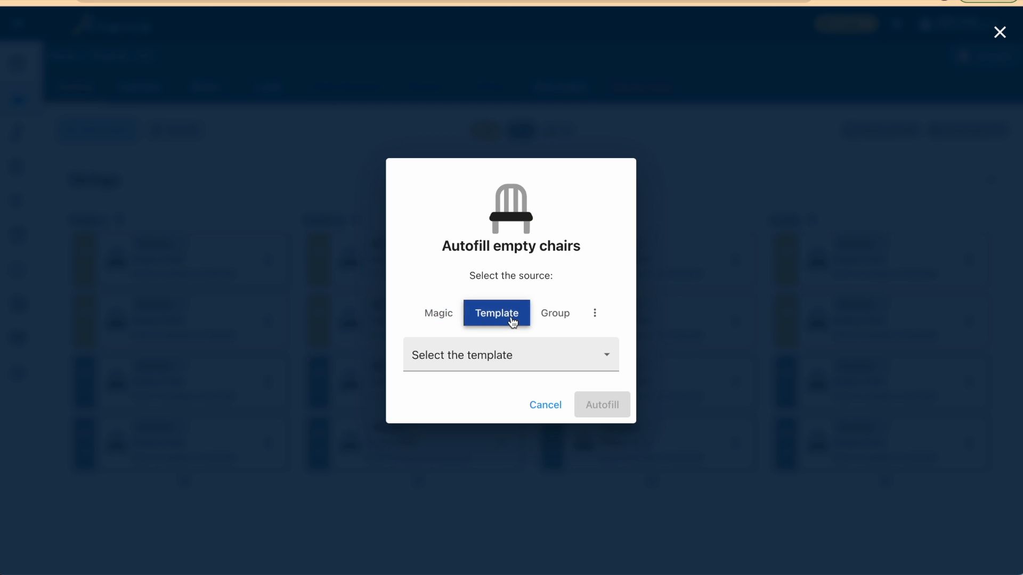
pyautogui.click(510, 355)
pyautogui.click(507, 384)
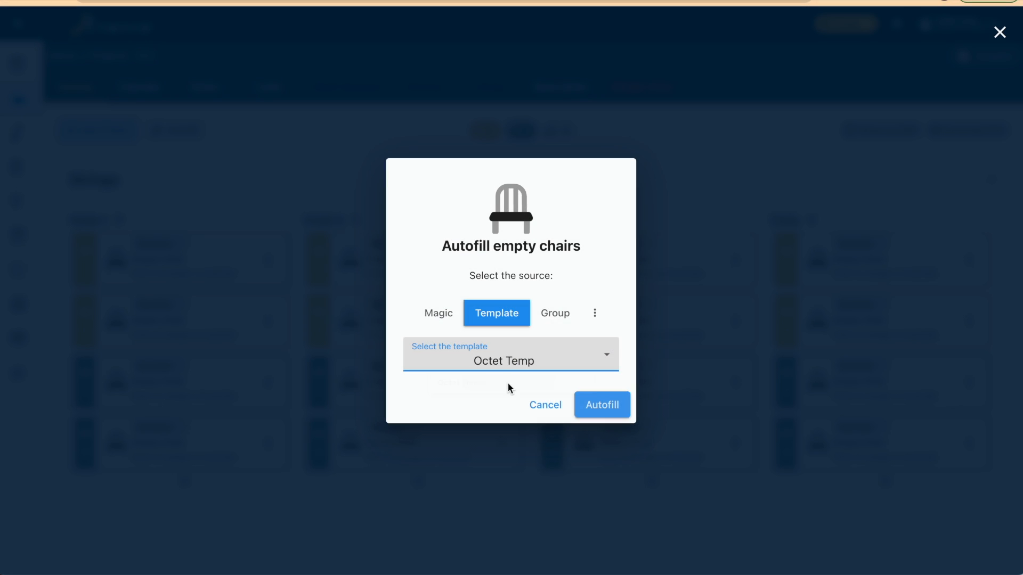
pyautogui.click(607, 410)
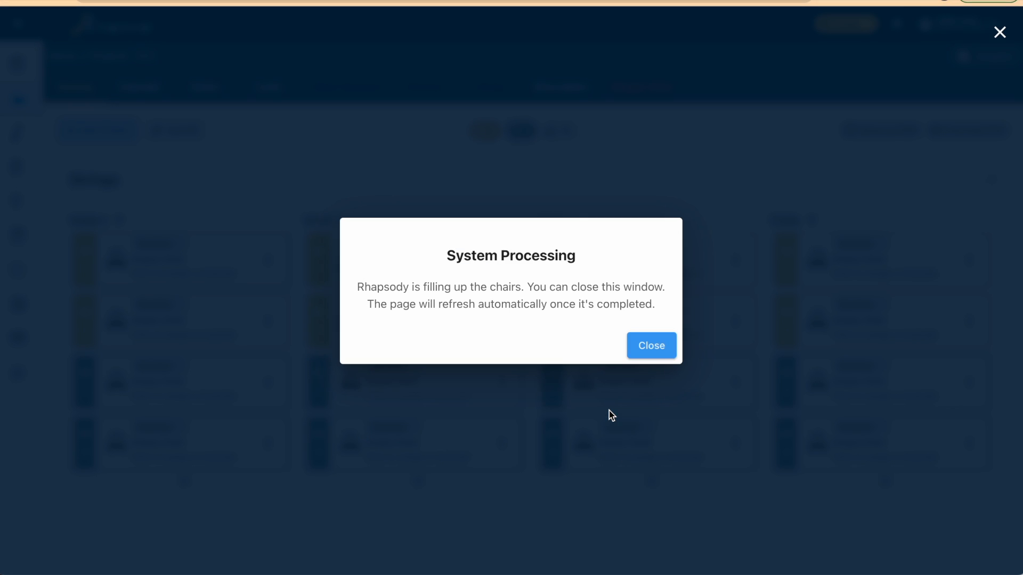
pyautogui.click(651, 347)
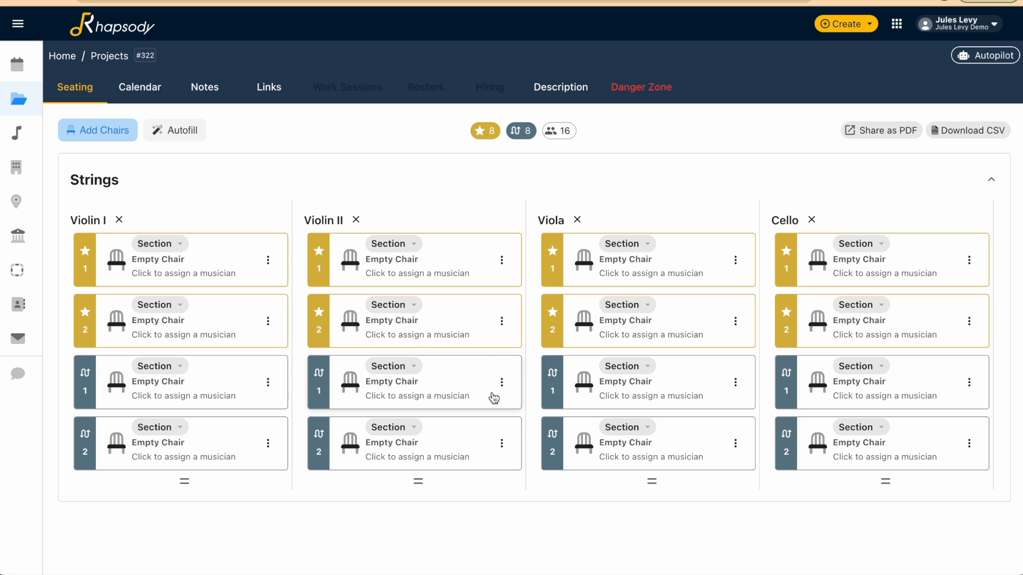
pyautogui.press('super+r')
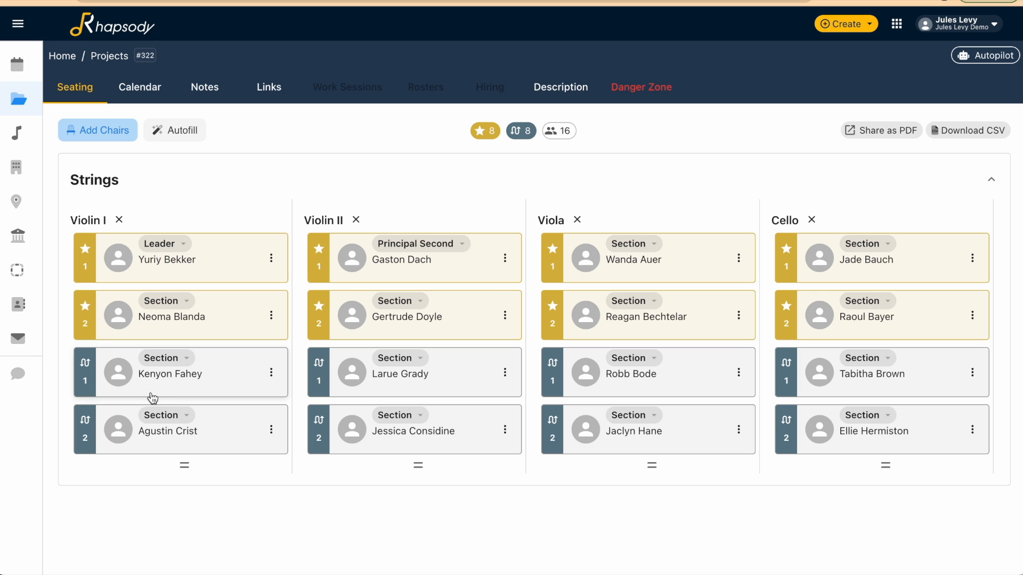
# Switch the second Violin I chair to Alternate and back to Primary, and try reordering the Violin I chairs
pyautogui.click(86, 323)
pyautogui.click(87, 390)
pyautogui.click(85, 329)
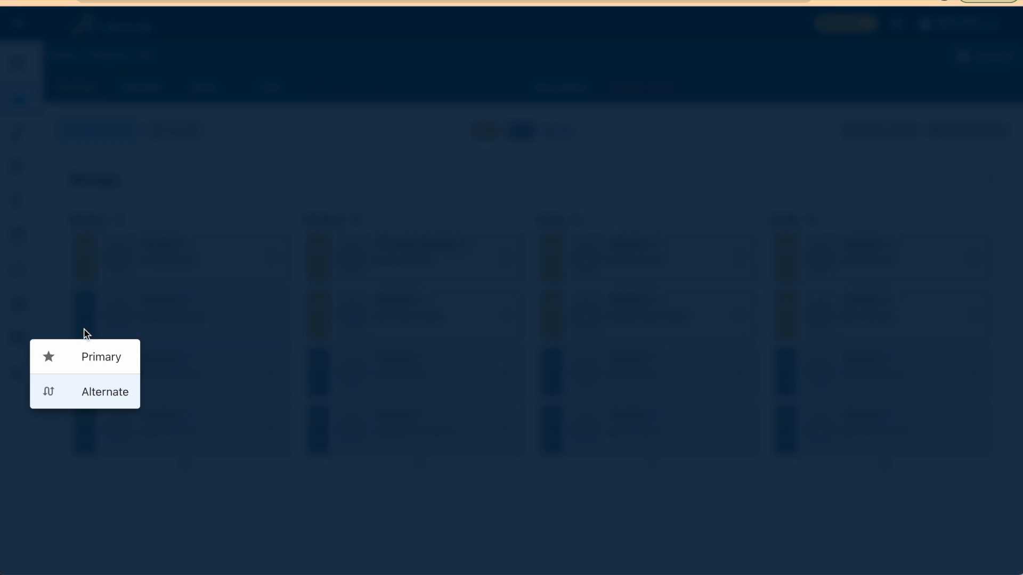
pyautogui.click(93, 361)
pyautogui.moveTo(228, 376); pyautogui.dragTo(208, 368)
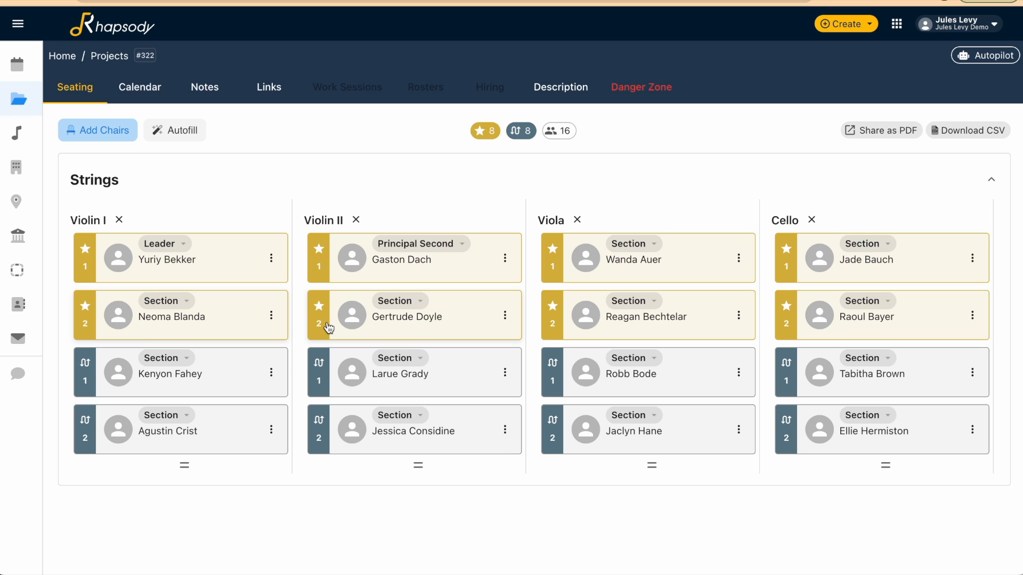
# Start a new work session in the project calendar for Monday 10/31/2022, from 10:00 AM to 01:00 PM
pyautogui.click(138, 92)
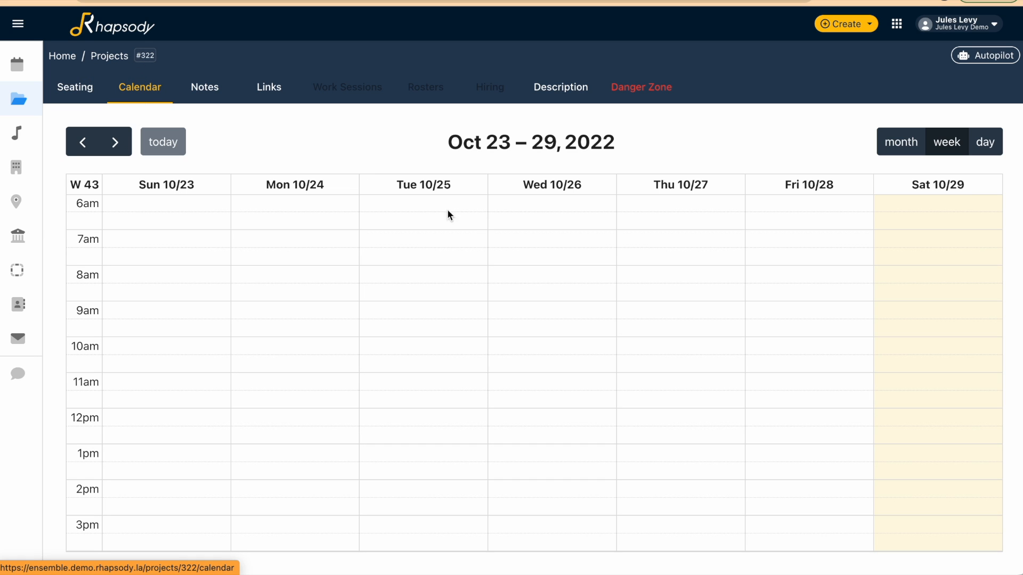
pyautogui.click(116, 143)
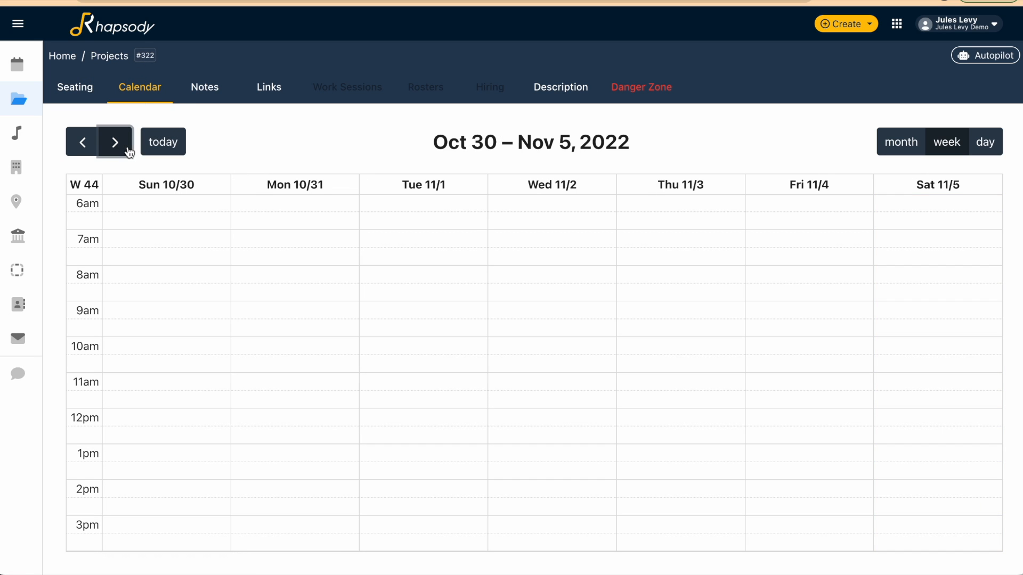
pyautogui.click(311, 344)
pyautogui.moveTo(311, 352); pyautogui.dragTo(310, 433)
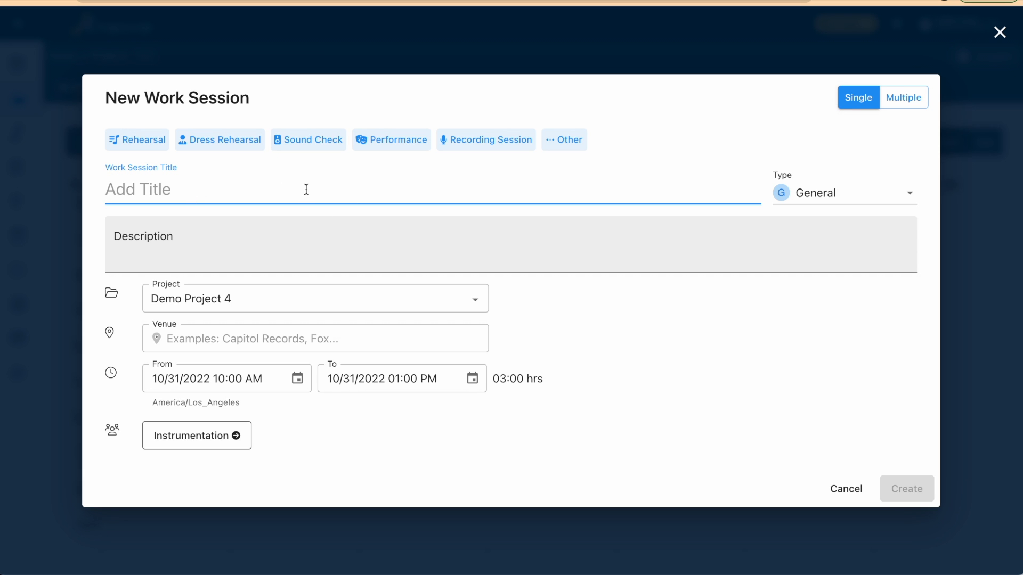
# Title the work session "Recording Session" using its preset and set the venue to Bovard Auditorium
pyautogui.click(509, 151)
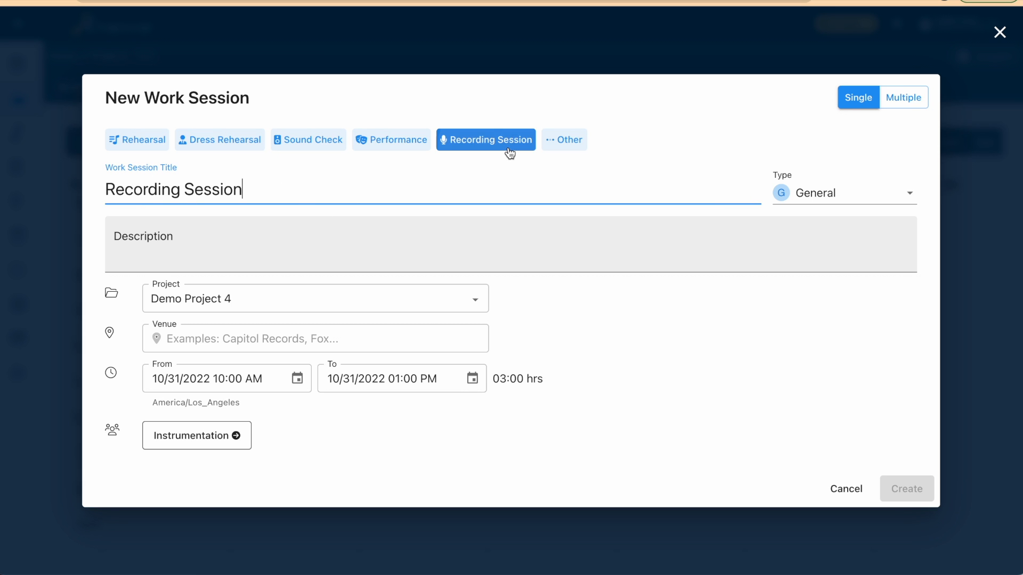
pyautogui.click(298, 335)
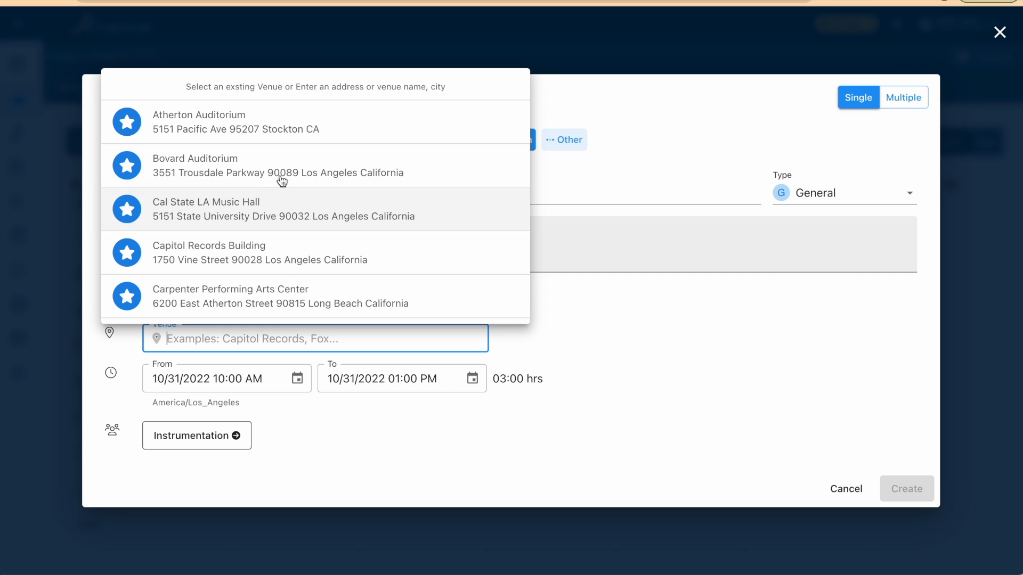
pyautogui.click(296, 175)
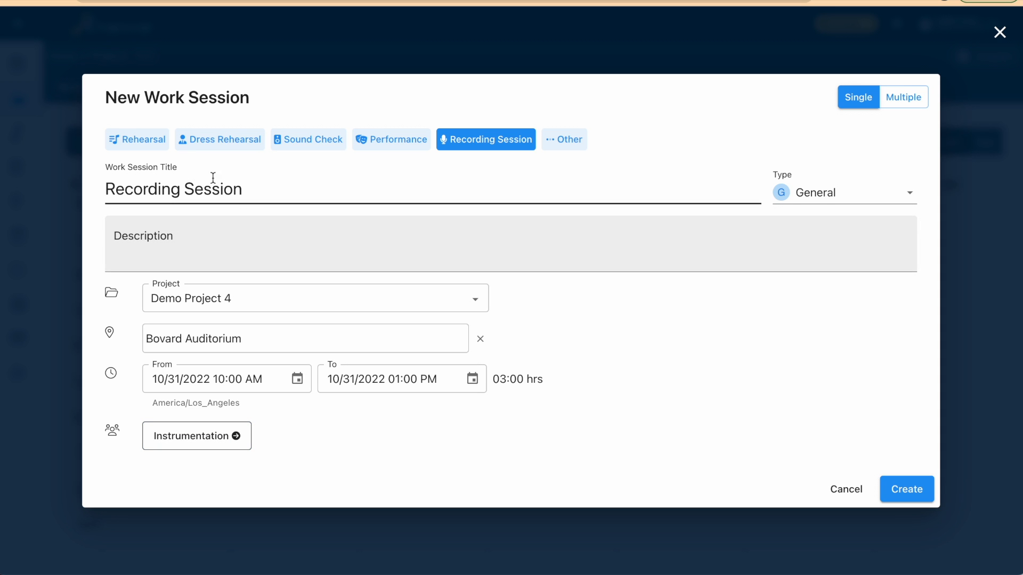
# Assign all the listed string musicians to the work session's instrumentation
pyautogui.click(236, 443)
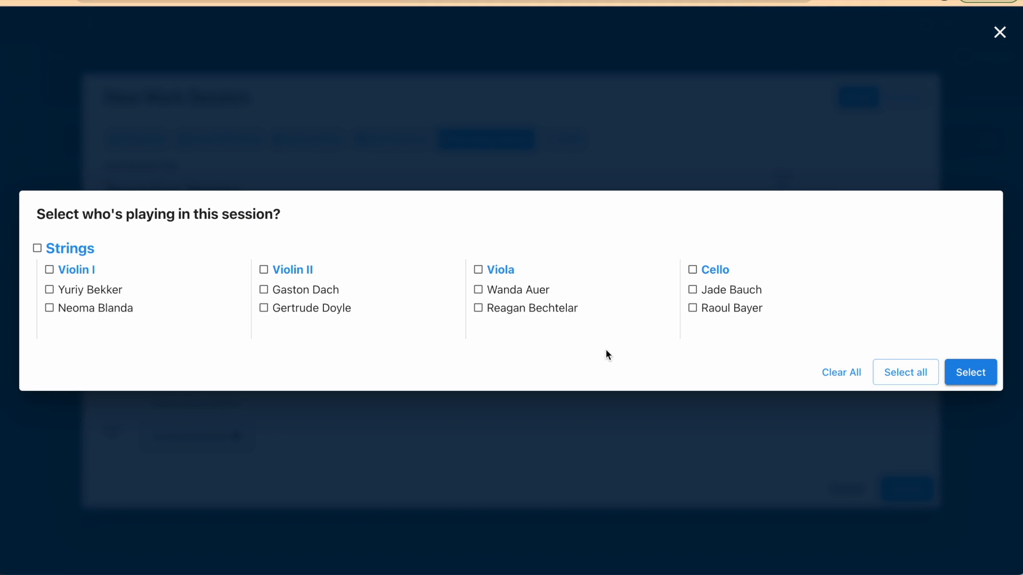
pyautogui.click(893, 375)
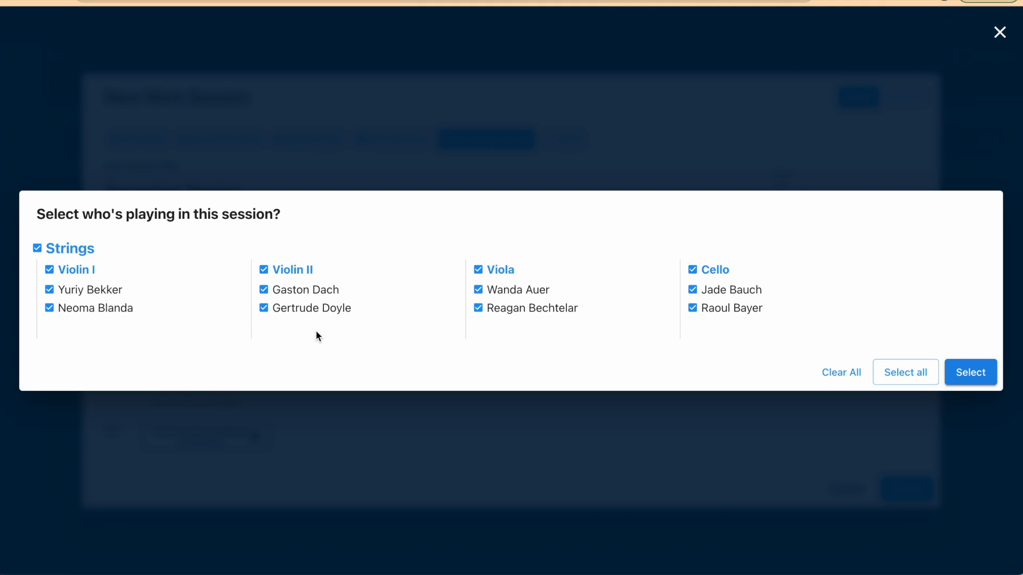
pyautogui.click(978, 372)
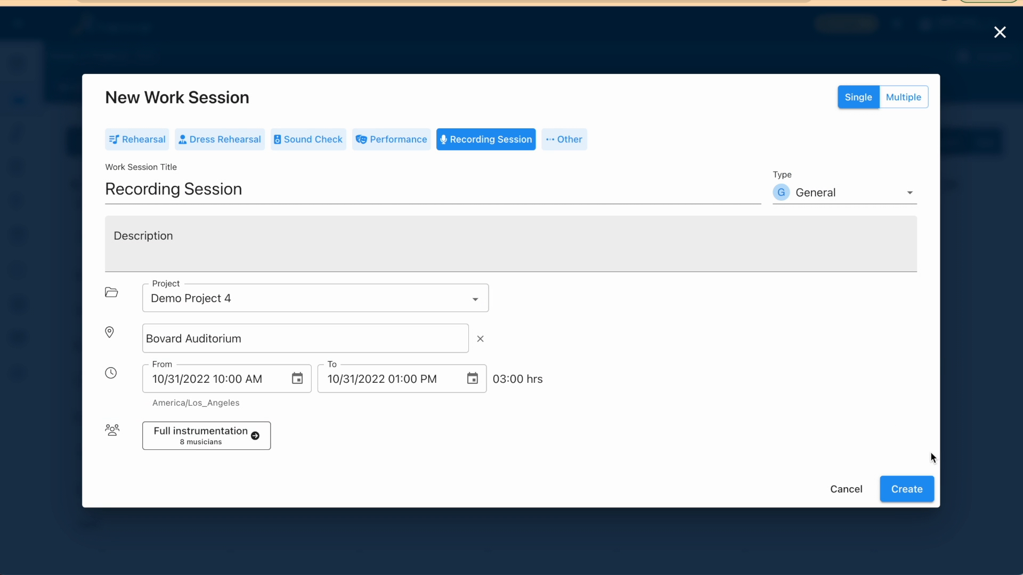
# Create the Recording Session and open its hiring overview from the calendar entry on Monday 10/31
pyautogui.click(922, 487)
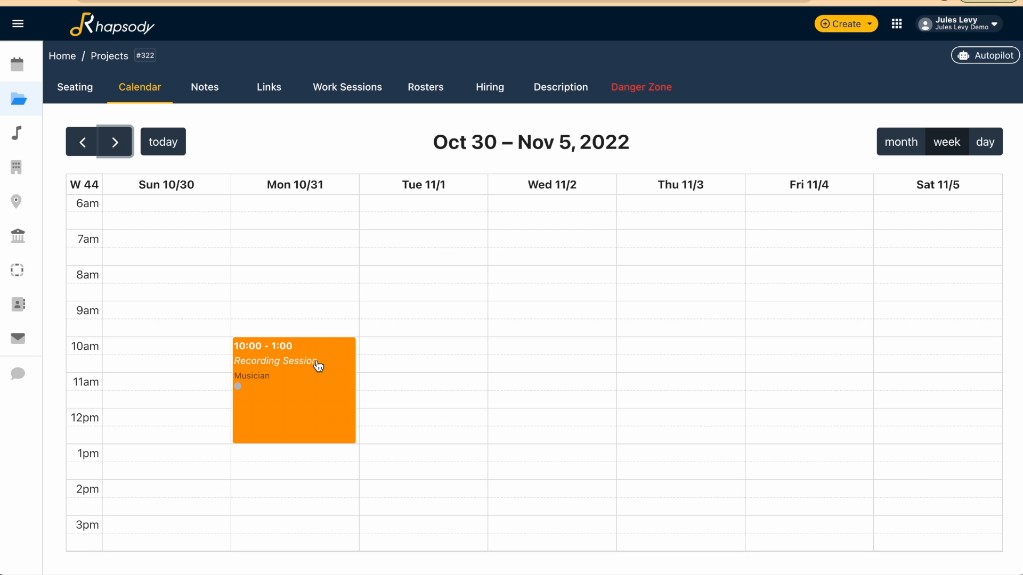
pyautogui.click(311, 393)
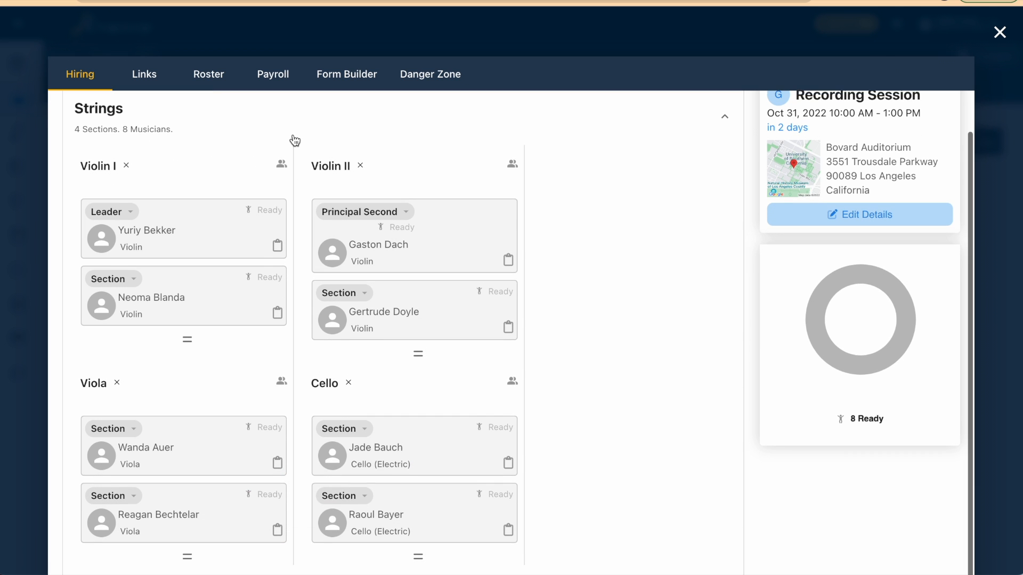
pyautogui.scroll(2, 295, 141)
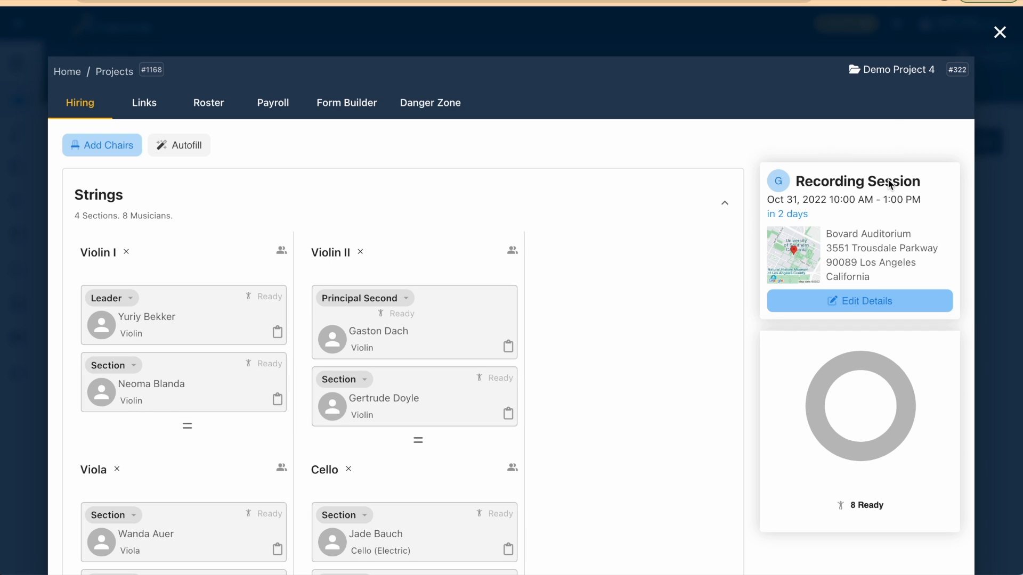
# Review the session's editable details, links and roster without changing anything, and return to the project calendar
pyautogui.click(906, 304)
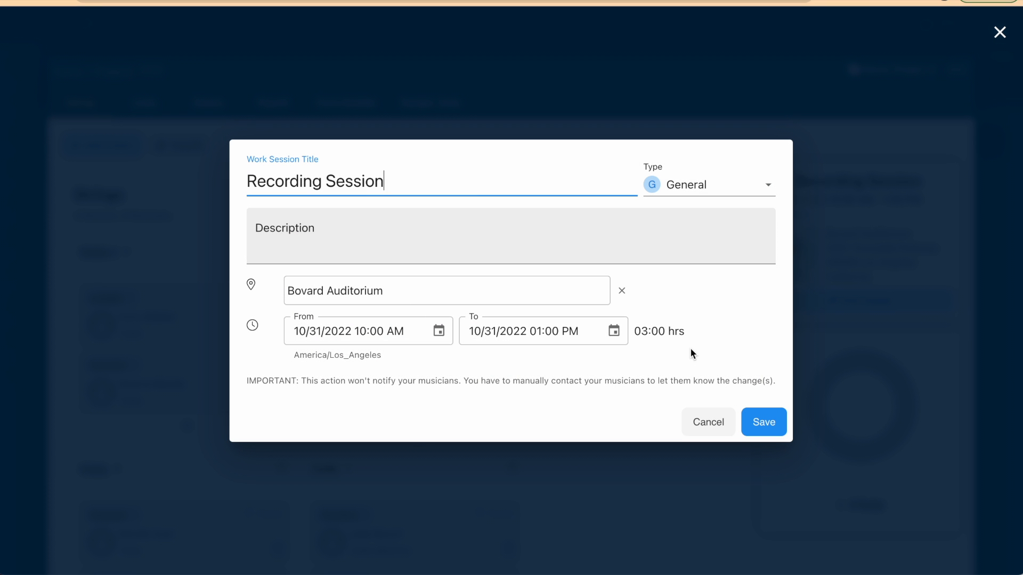
pyautogui.click(707, 426)
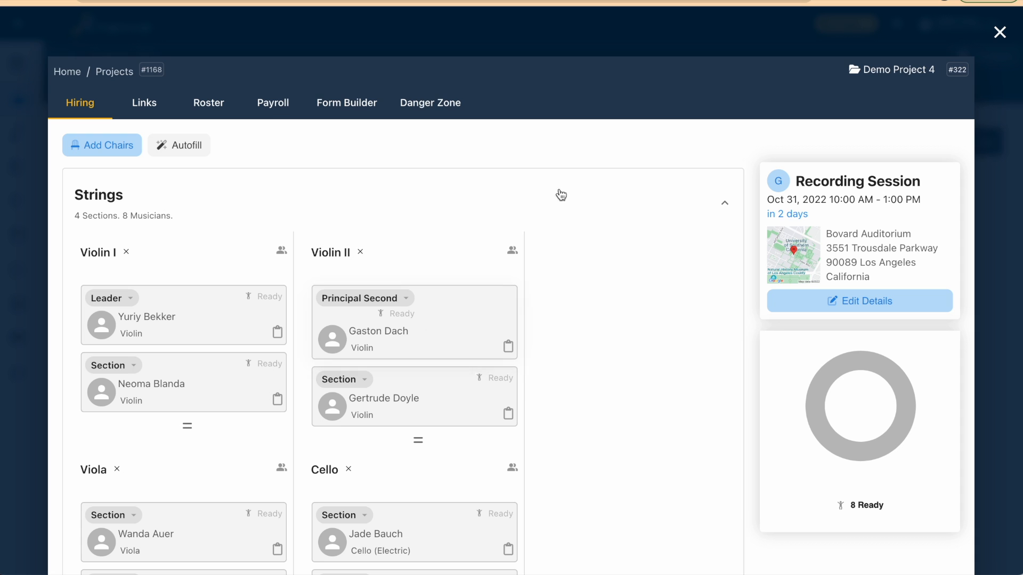
pyautogui.click(153, 106)
pyautogui.click(219, 115)
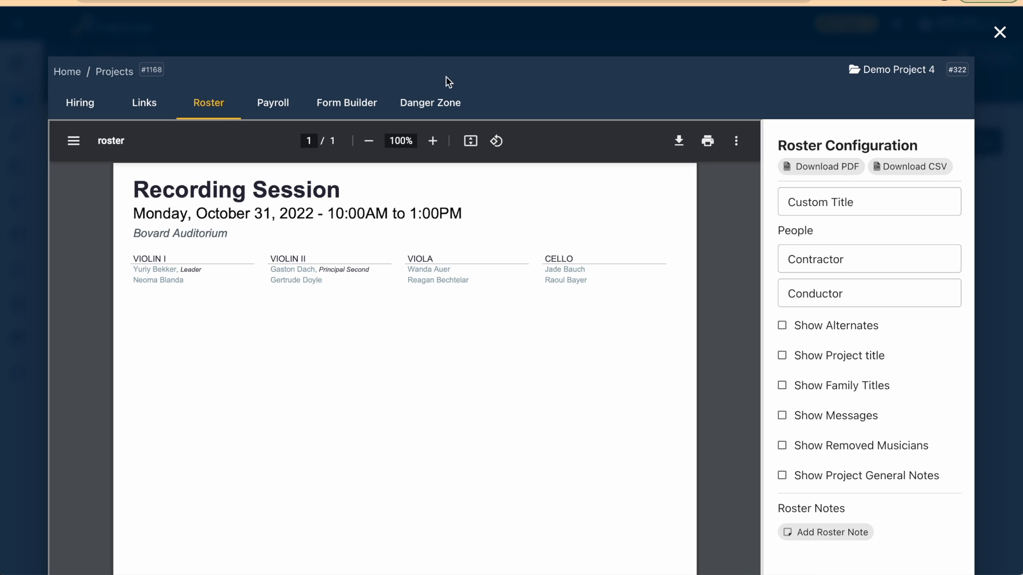
pyautogui.click(1000, 33)
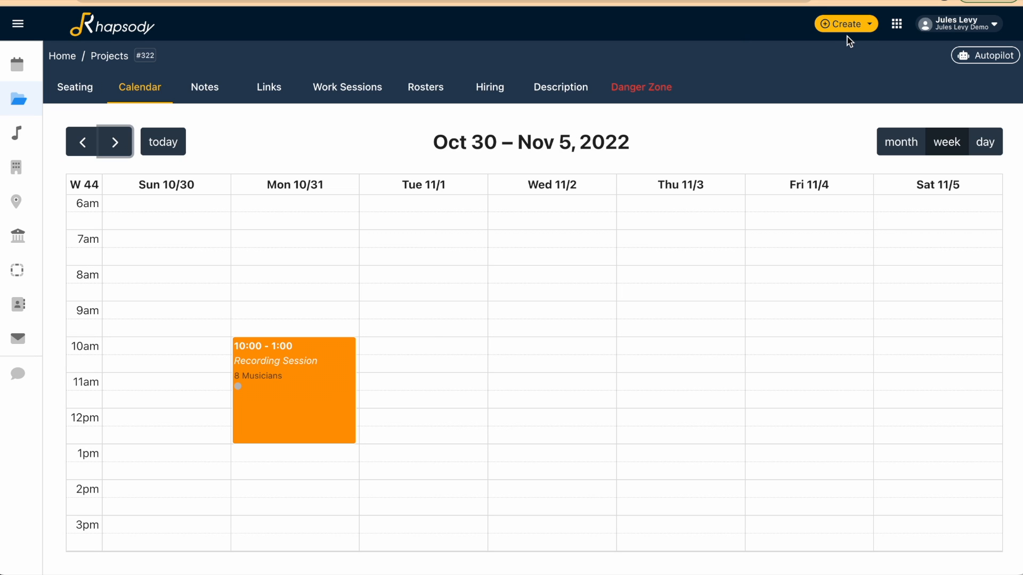
# Start another new work session with the Dress Rehearsal preset and set its date to 11/07/2022
pyautogui.click(863, 30)
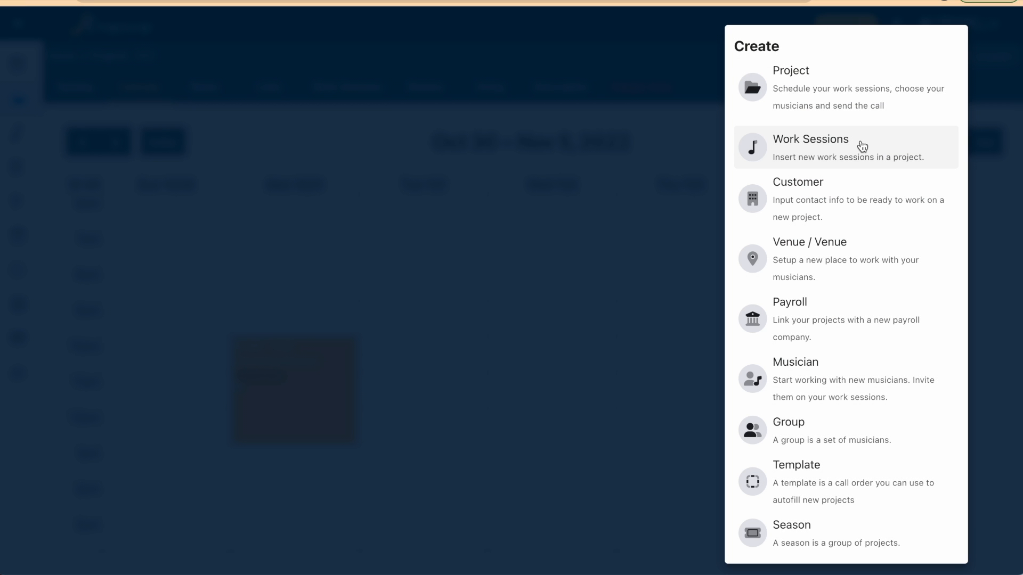
pyautogui.click(862, 146)
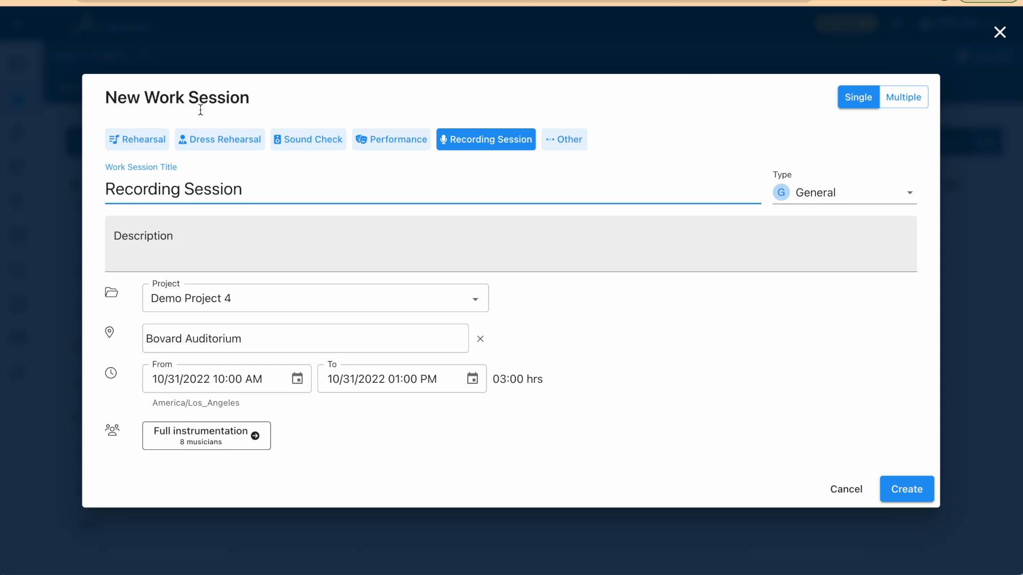
pyautogui.click(249, 143)
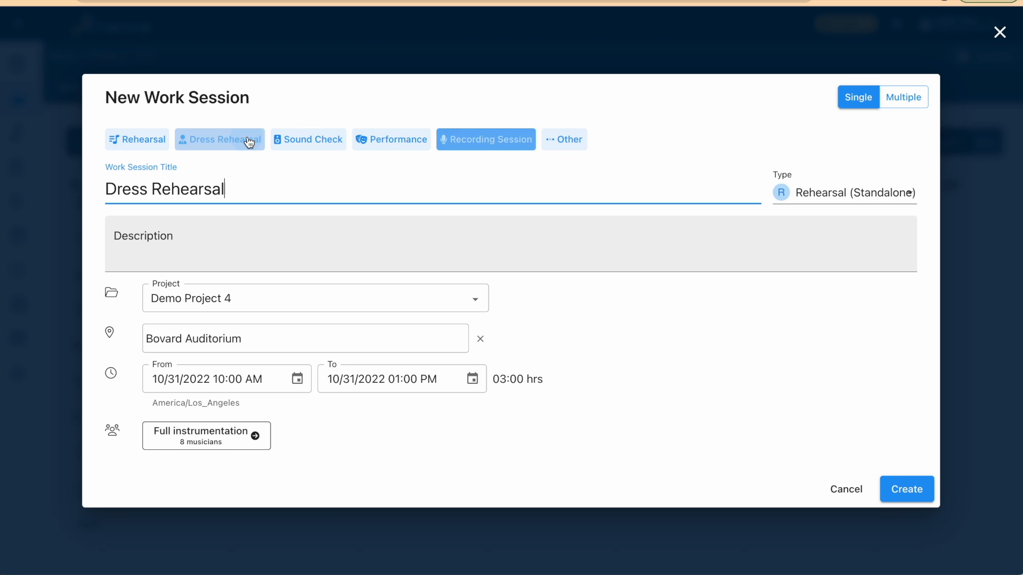
pyautogui.click(297, 378)
pyautogui.click(305, 148)
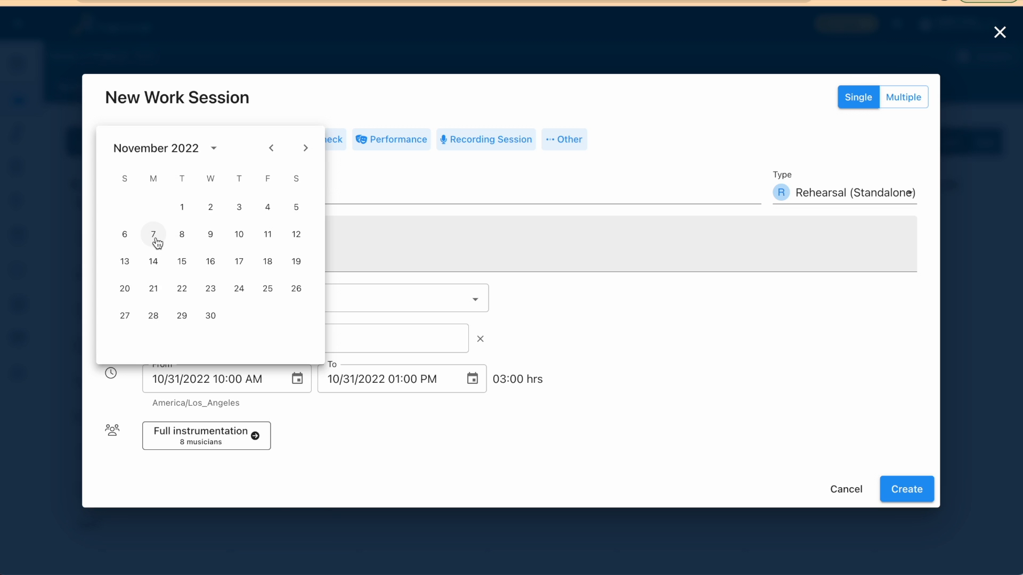
pyautogui.click(152, 235)
pyautogui.click(155, 452)
pyautogui.click(210, 419)
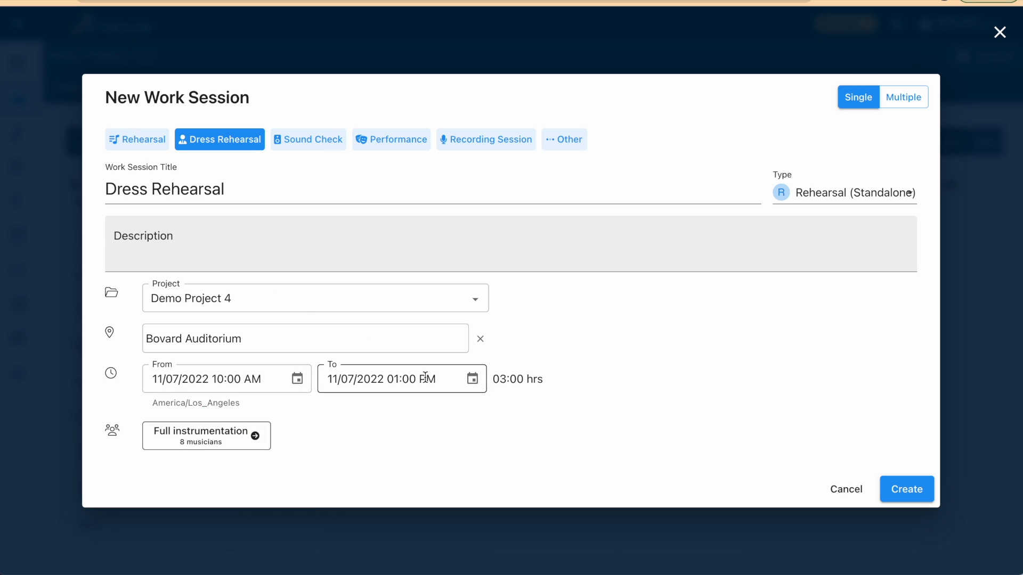
# Limit the dress rehearsal's instrumentation to Violin I and Violin II by excluding Viola and Cello, and create the session
pyautogui.click(258, 439)
pyautogui.click(495, 271)
pyautogui.click(693, 270)
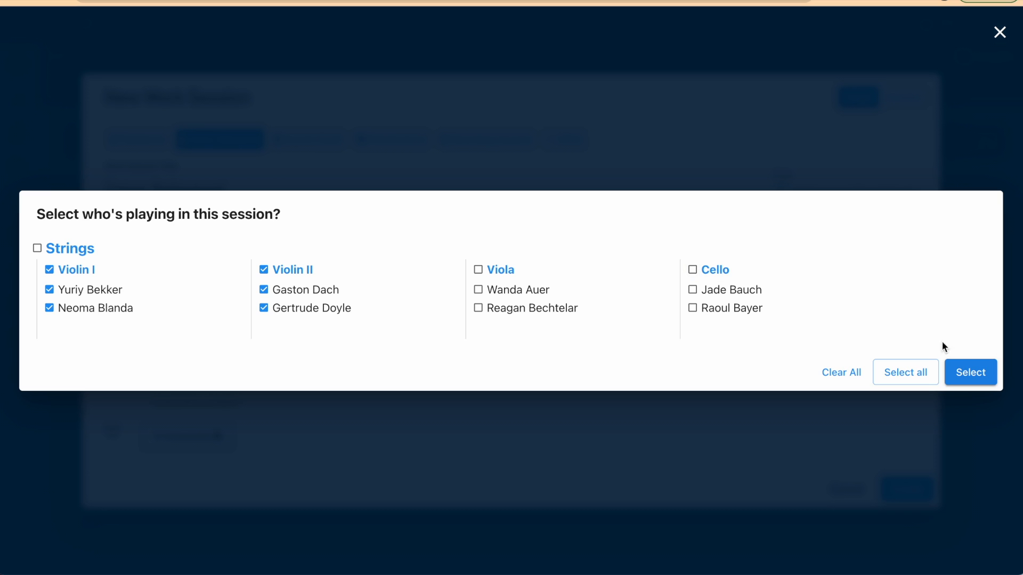
pyautogui.click(974, 372)
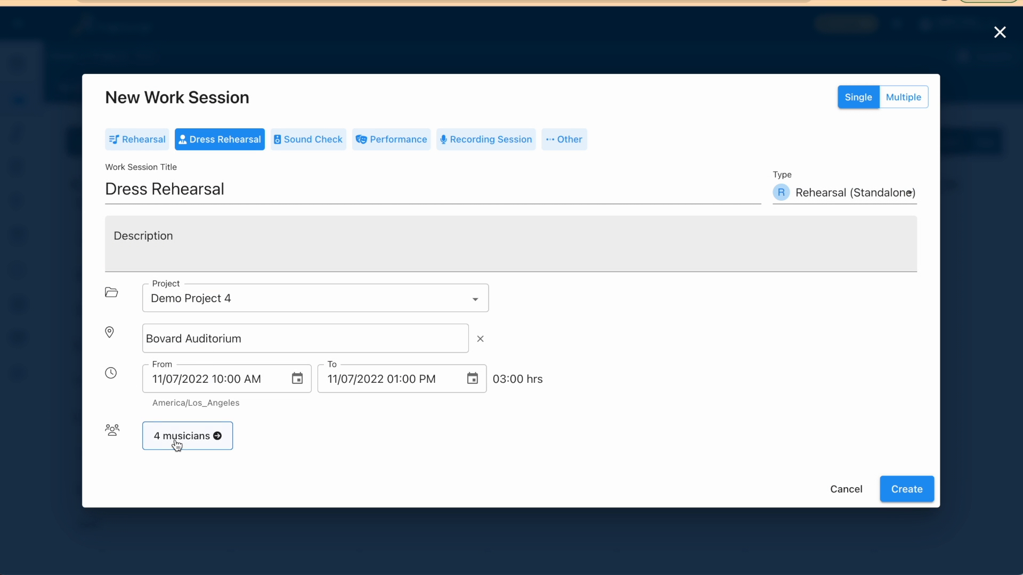
pyautogui.click(906, 480)
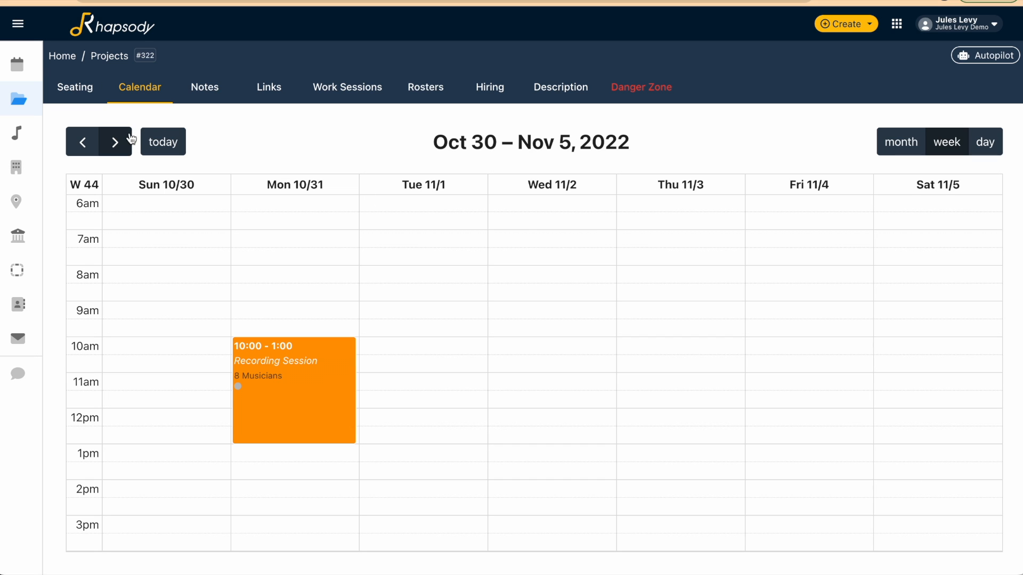
# Check the November 2022 month view of the project calendar for the session on November 7
pyautogui.click(912, 143)
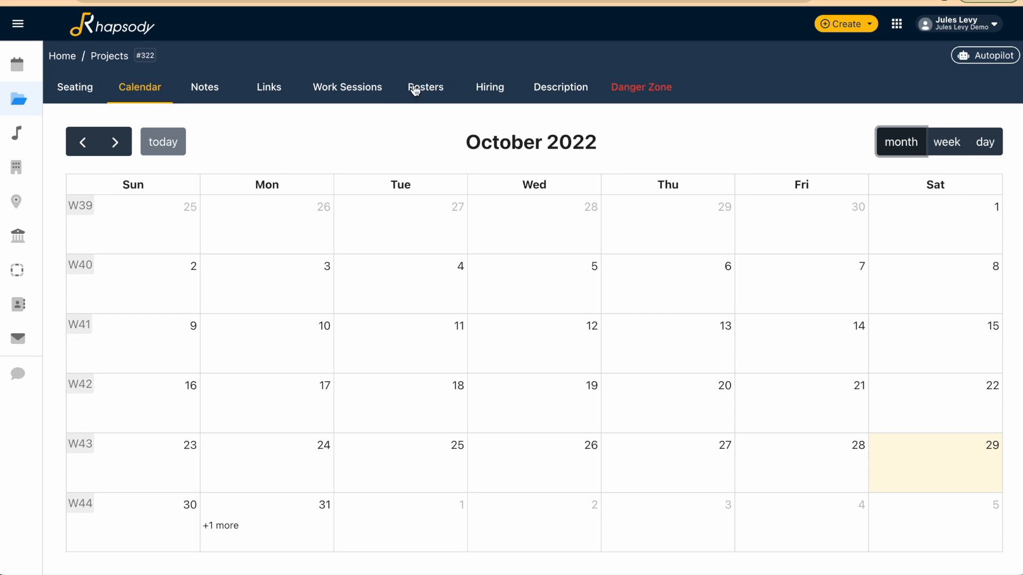
pyautogui.click(116, 143)
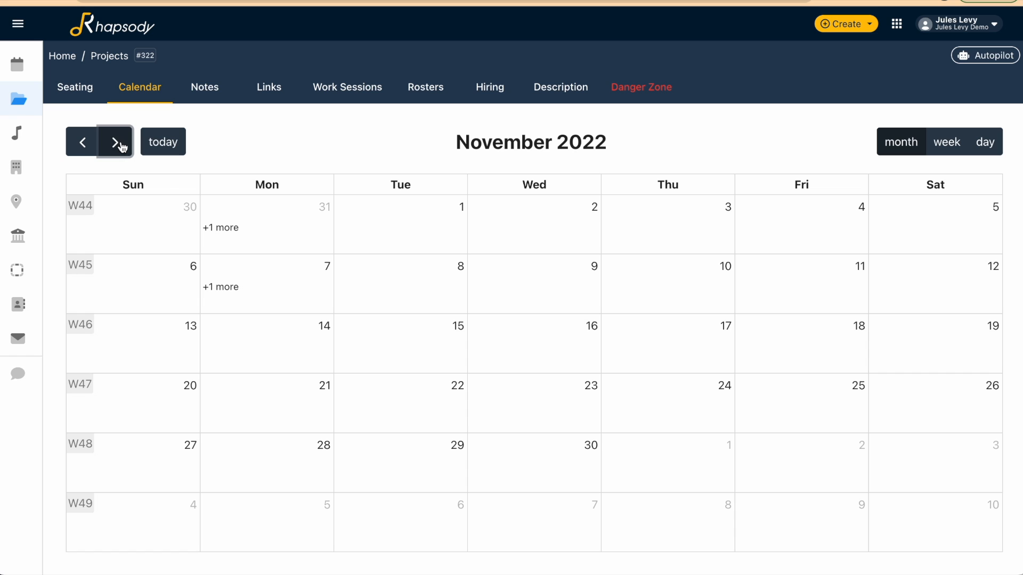
pyautogui.click(221, 288)
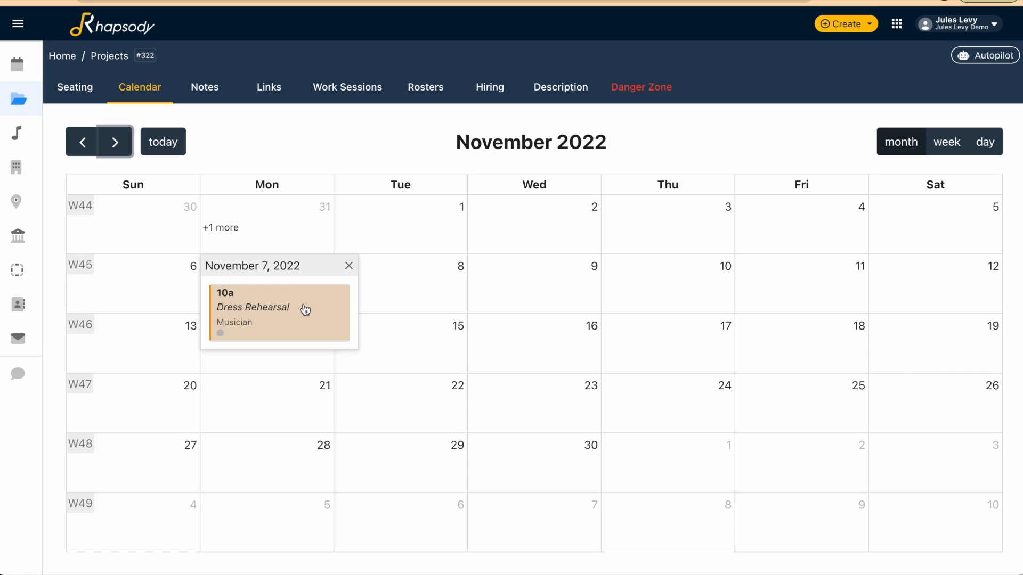
pyautogui.click(293, 144)
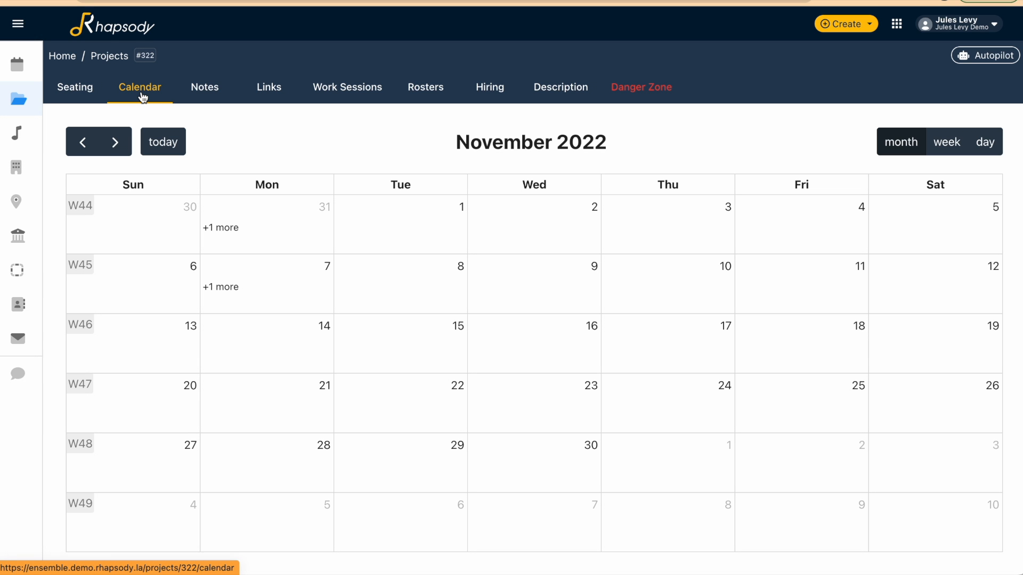
# Start a batch of multiple work sessions for Demo Project 4 with four recording sessions and proceed to their details
pyautogui.click(865, 27)
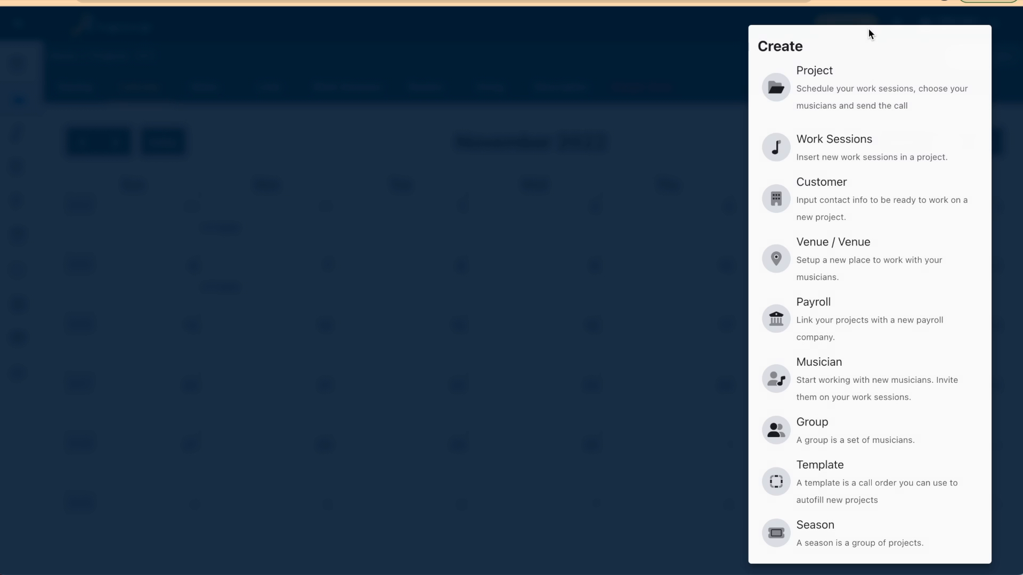
pyautogui.click(642, 126)
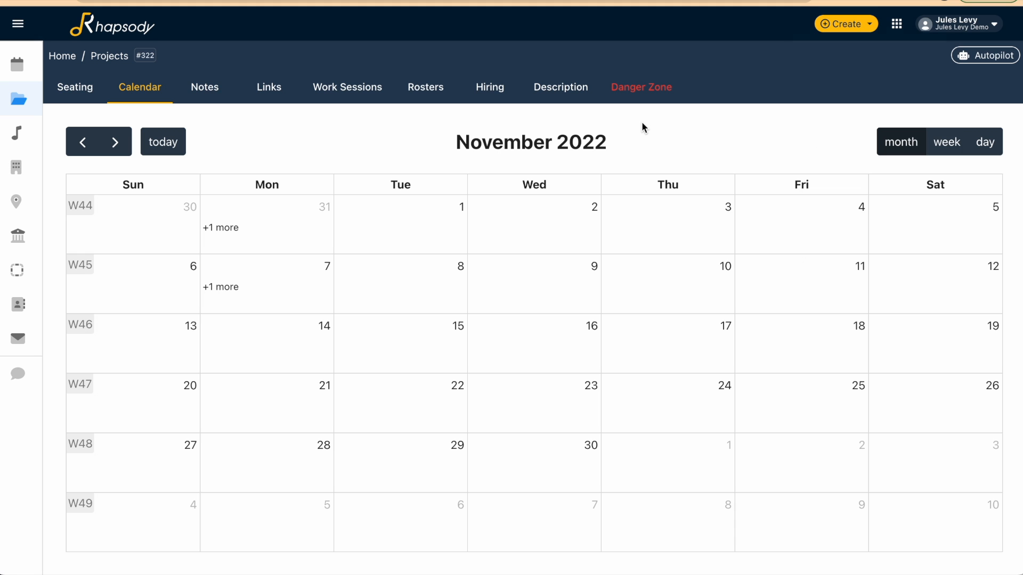
pyautogui.click(866, 28)
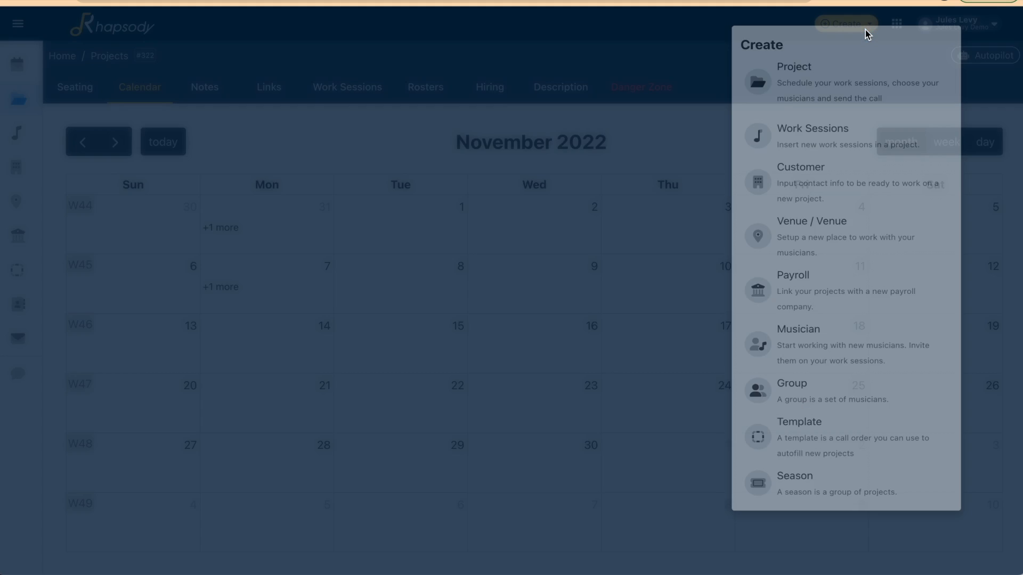
pyautogui.click(839, 150)
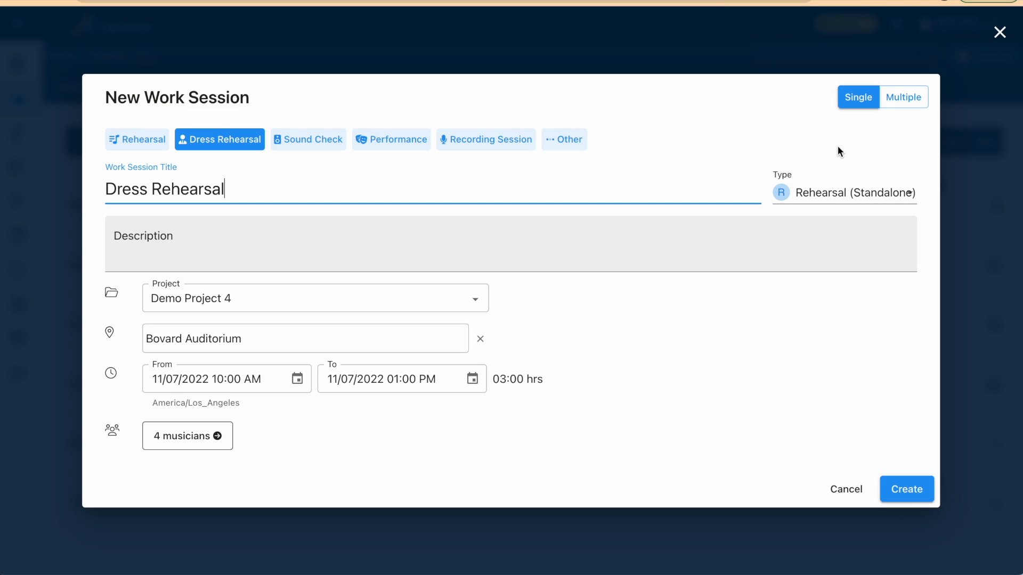
pyautogui.click(903, 99)
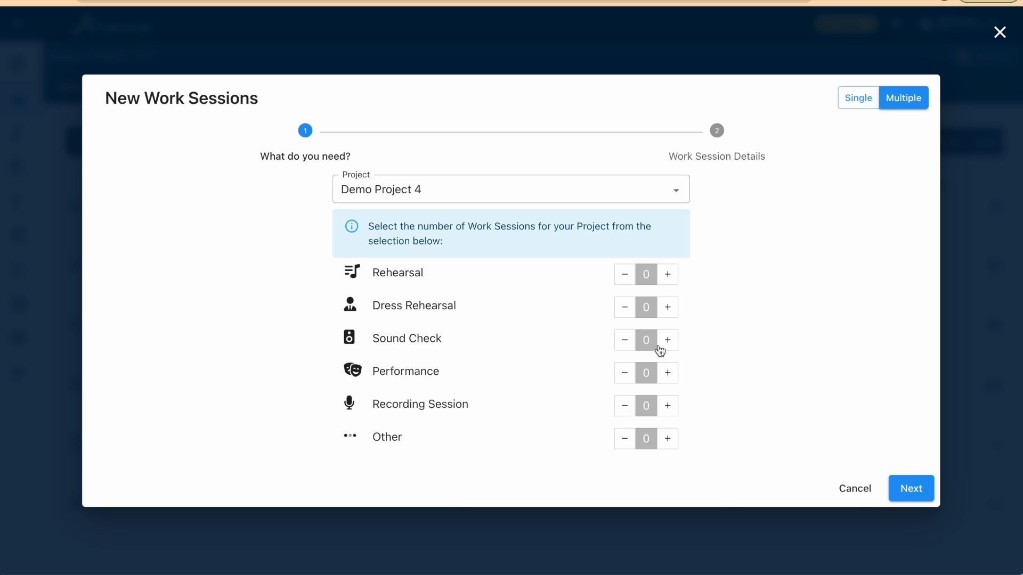
pyautogui.click(667, 407)
pyautogui.click(667, 407)
pyautogui.click(667, 406)
pyautogui.click(668, 406)
pyautogui.click(917, 490)
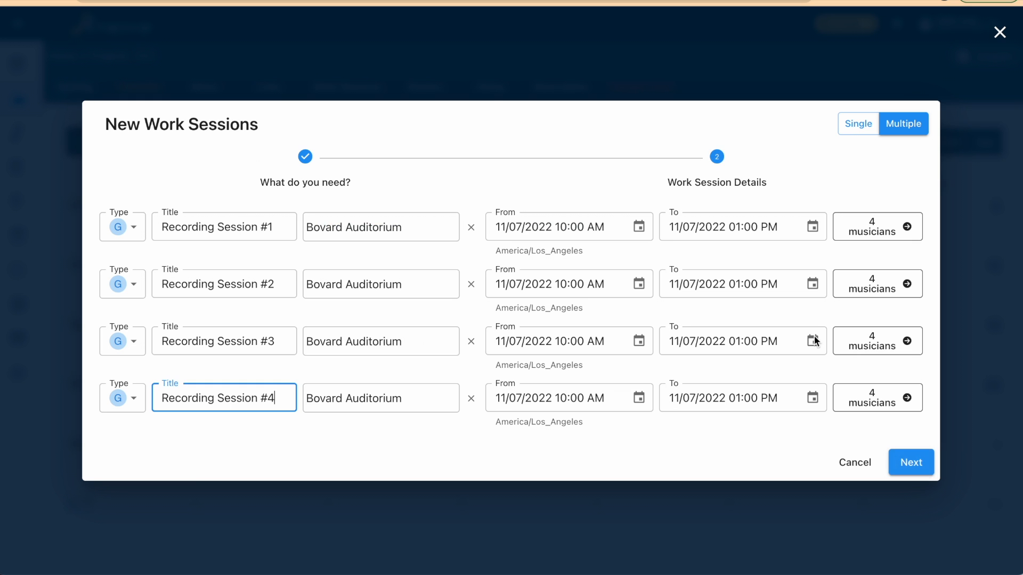
# Set the dates of Recording Session #2, #3 and #4 to 11/08/2022, 11/09/2022 and 11/10/2022 respectively
pyautogui.click(640, 285)
pyautogui.click(524, 406)
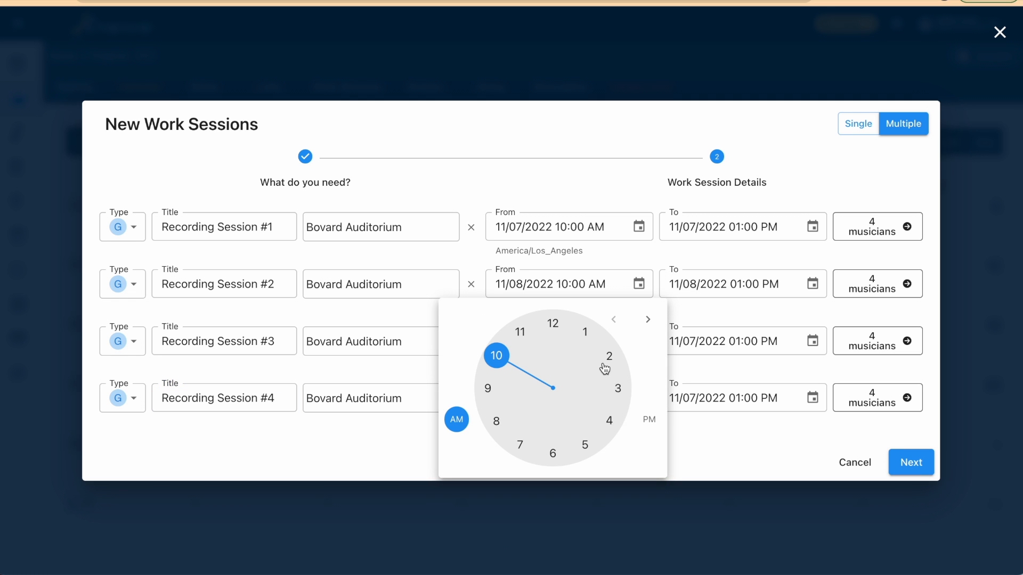
pyautogui.click(697, 443)
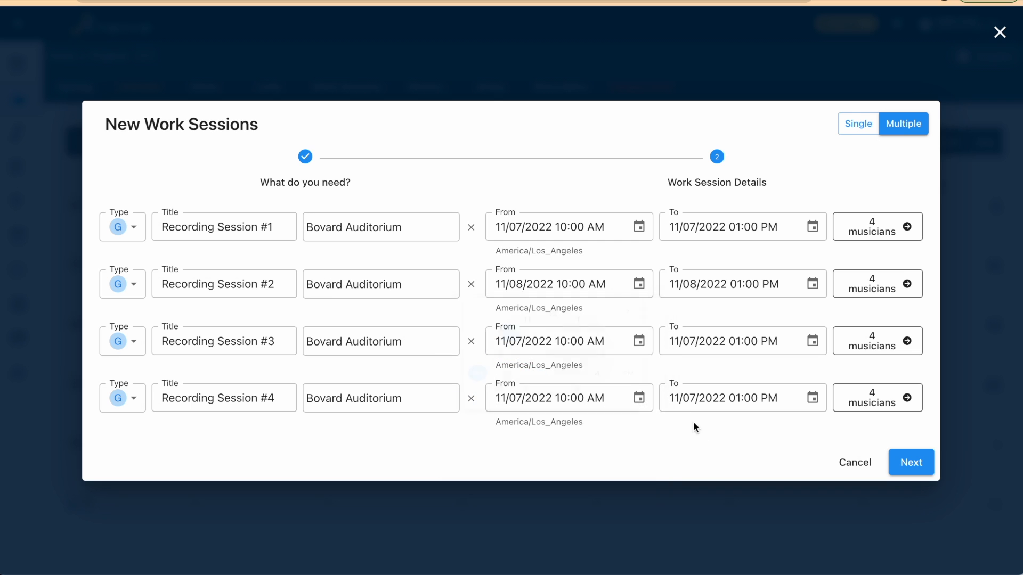
pyautogui.click(640, 341)
pyautogui.click(553, 196)
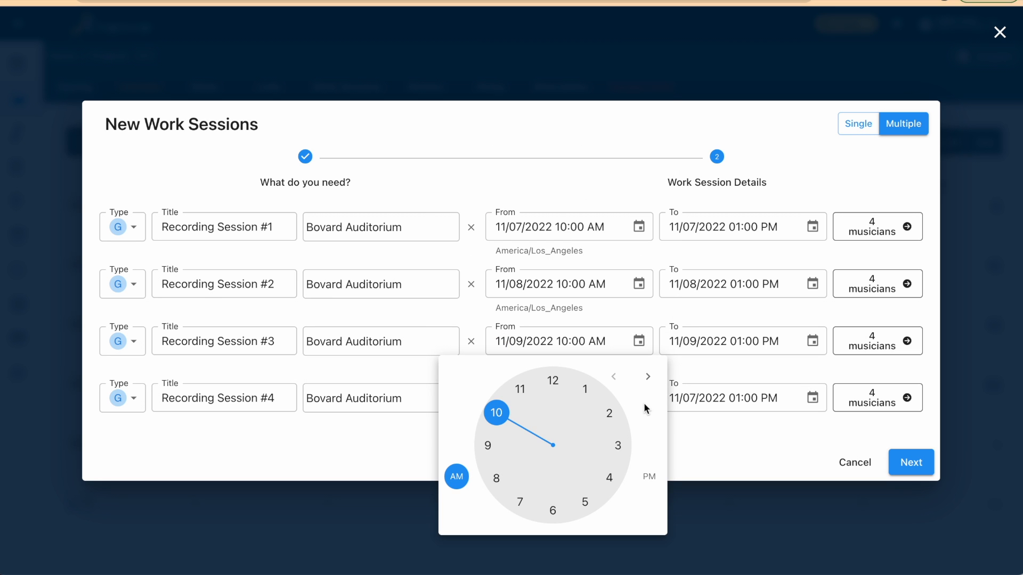
pyautogui.click(707, 449)
pyautogui.click(639, 398)
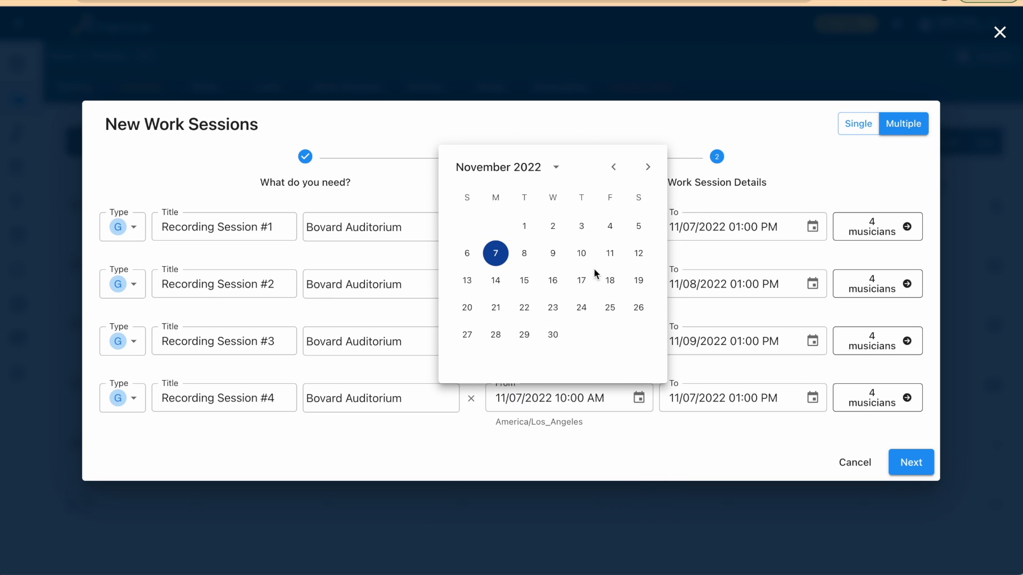
pyautogui.click(582, 253)
pyautogui.click(708, 434)
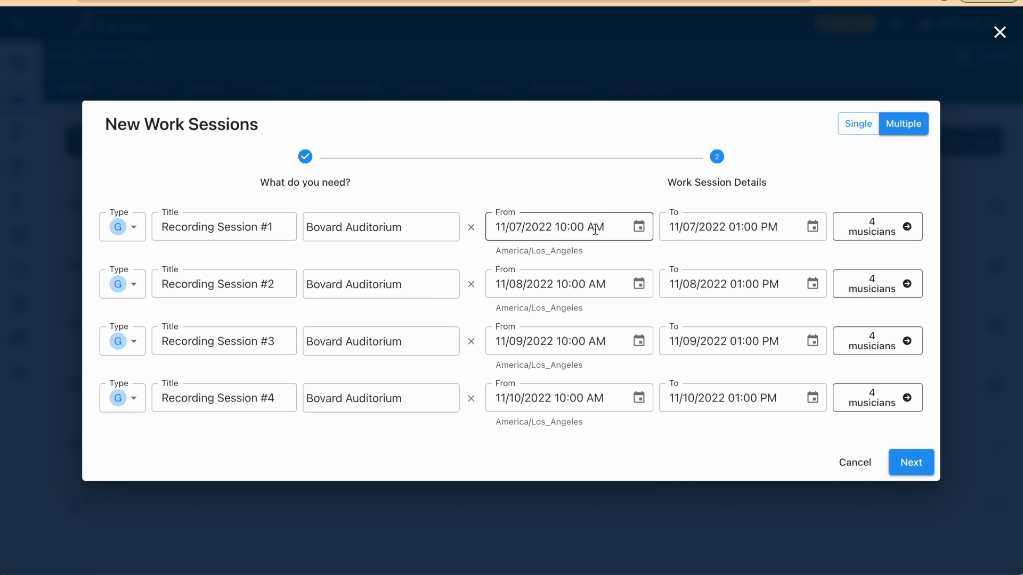
# Assign all string musicians, including Viola and Cello, to Recording Session #1 and Recording Session #2
pyautogui.click(904, 231)
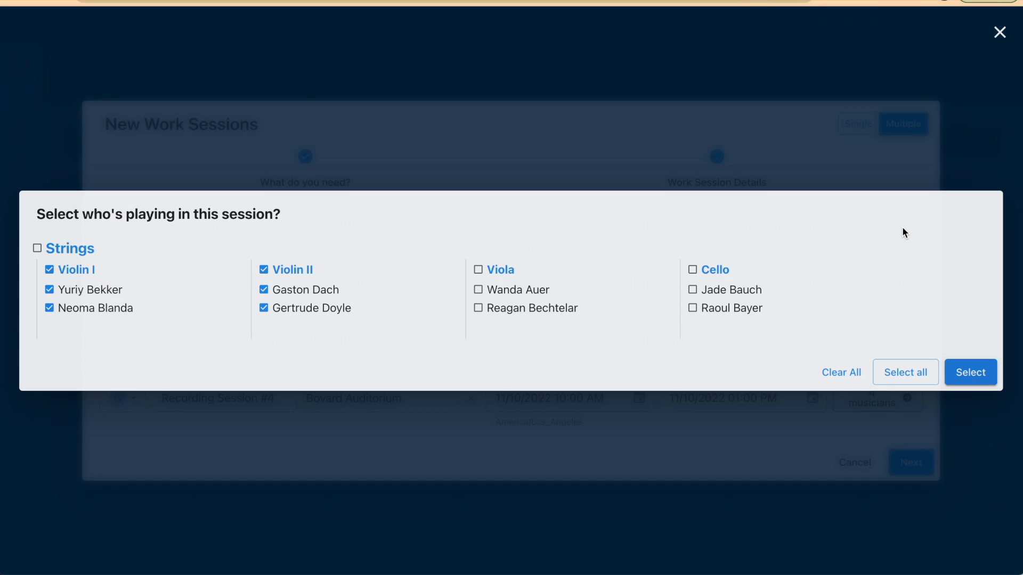
pyautogui.click(888, 372)
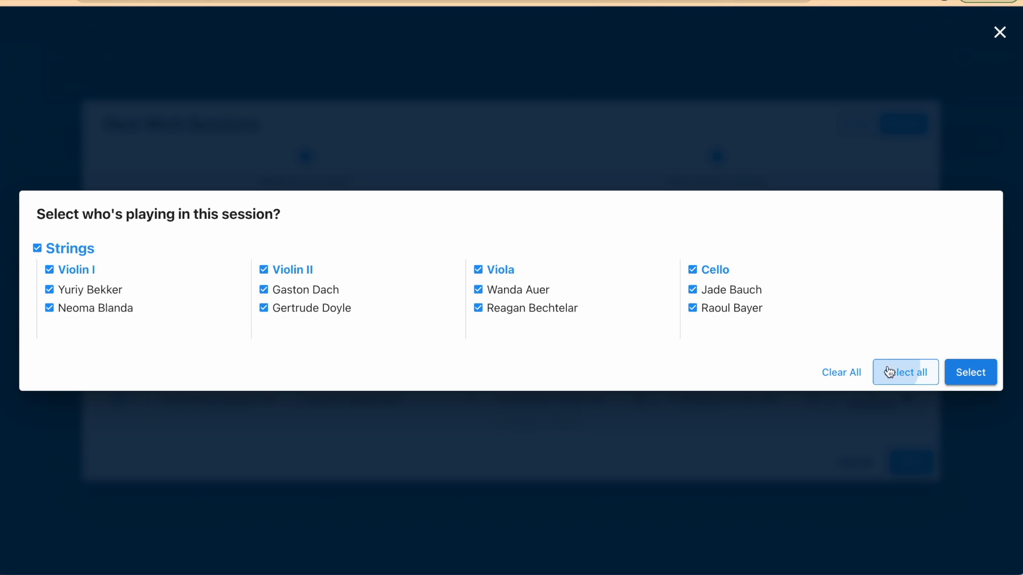
pyautogui.click(953, 375)
pyautogui.click(887, 293)
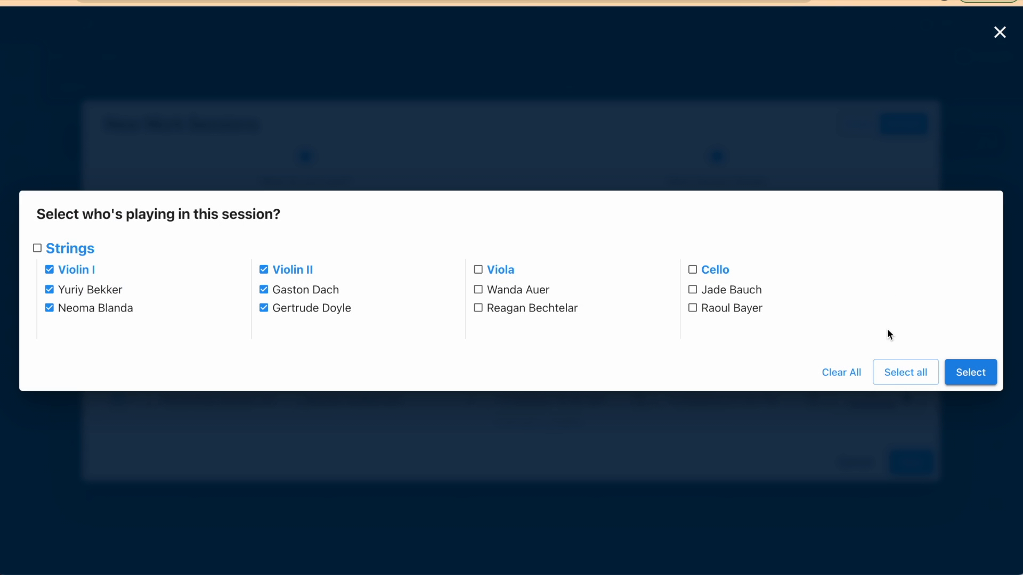
pyautogui.click(895, 373)
pyautogui.click(962, 374)
# Assign all string musicians to Recording Session #3 and Recording Session #4, and create the batch of sessions
pyautogui.click(895, 346)
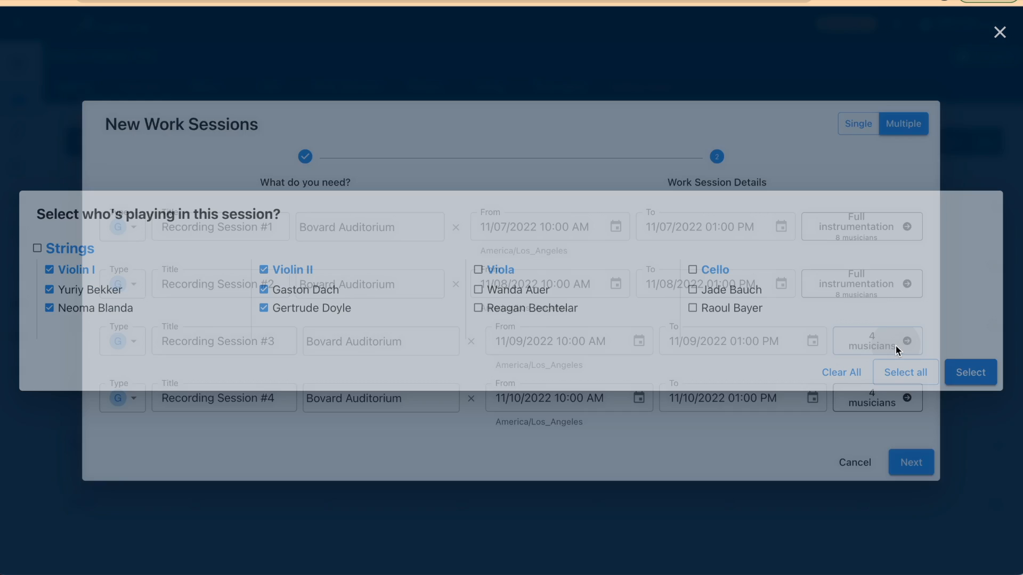
pyautogui.click(898, 372)
pyautogui.click(948, 376)
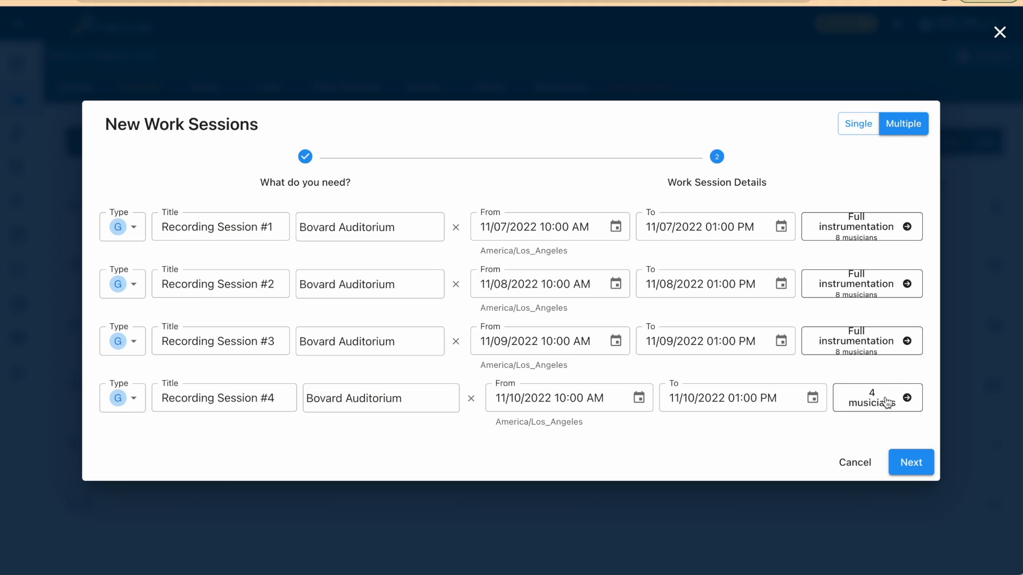
pyautogui.click(885, 400)
pyautogui.click(896, 372)
pyautogui.click(960, 380)
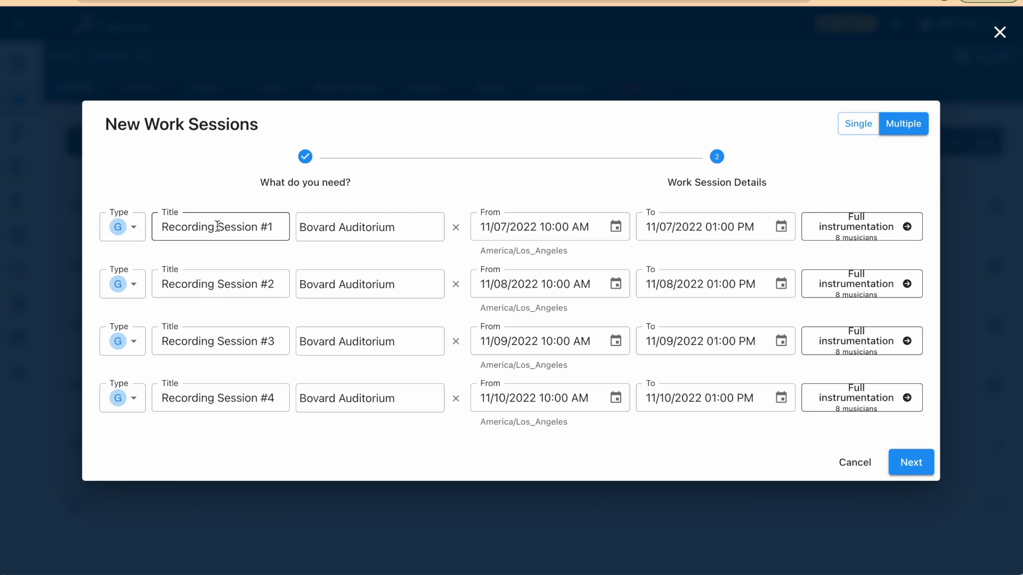
pyautogui.click(901, 458)
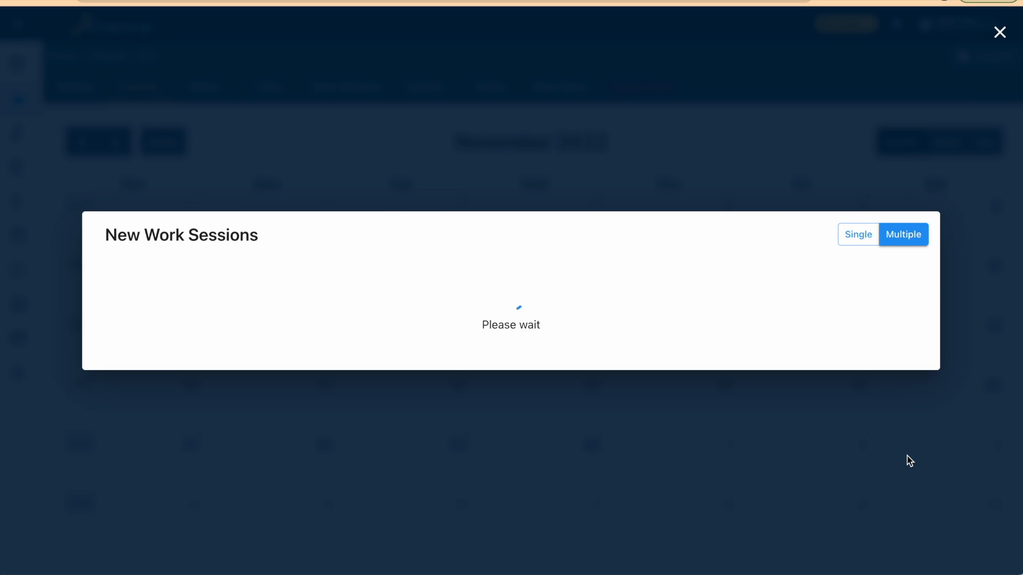
# Review the project's list of work sessions with their dates, venues and hiring
pyautogui.click(341, 88)
pyautogui.scroll(-1, 329, 392)
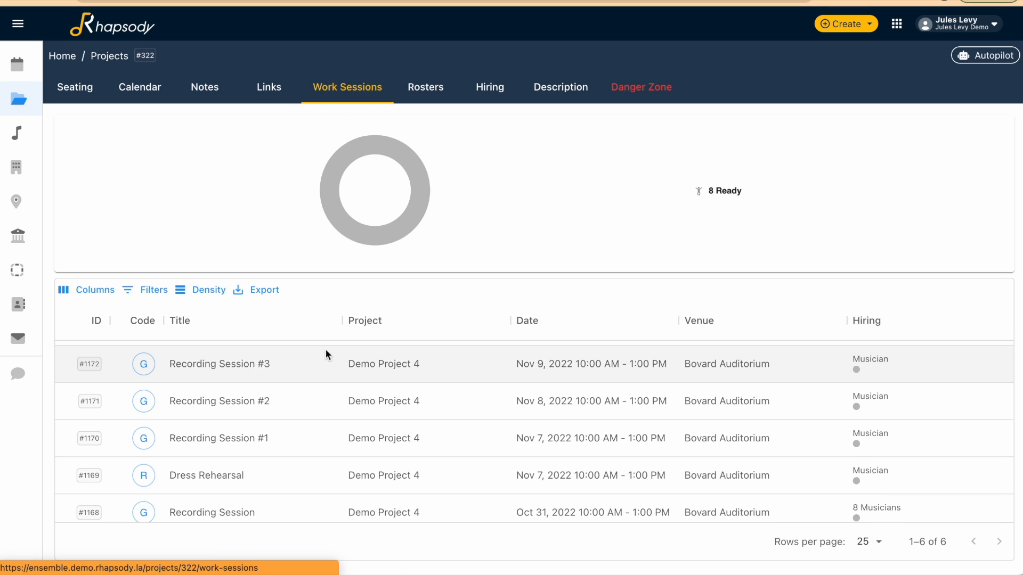
pyautogui.scroll(1, 327, 382)
# Inspect Recording Session #4's roster and its hiring layout for all string sections, and close the session
pyautogui.click(315, 369)
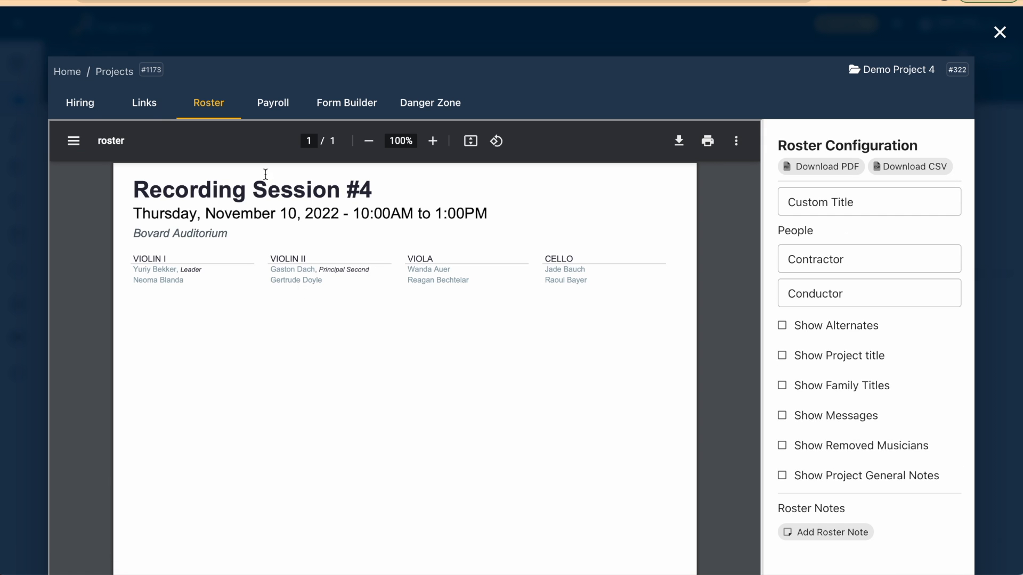
pyautogui.click(92, 99)
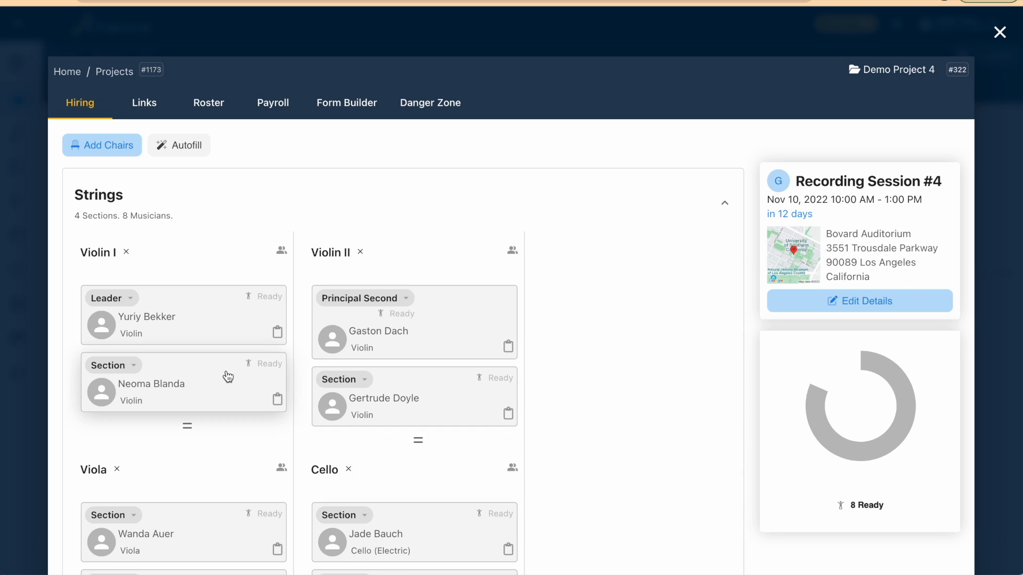
pyautogui.scroll(-1, 226, 346)
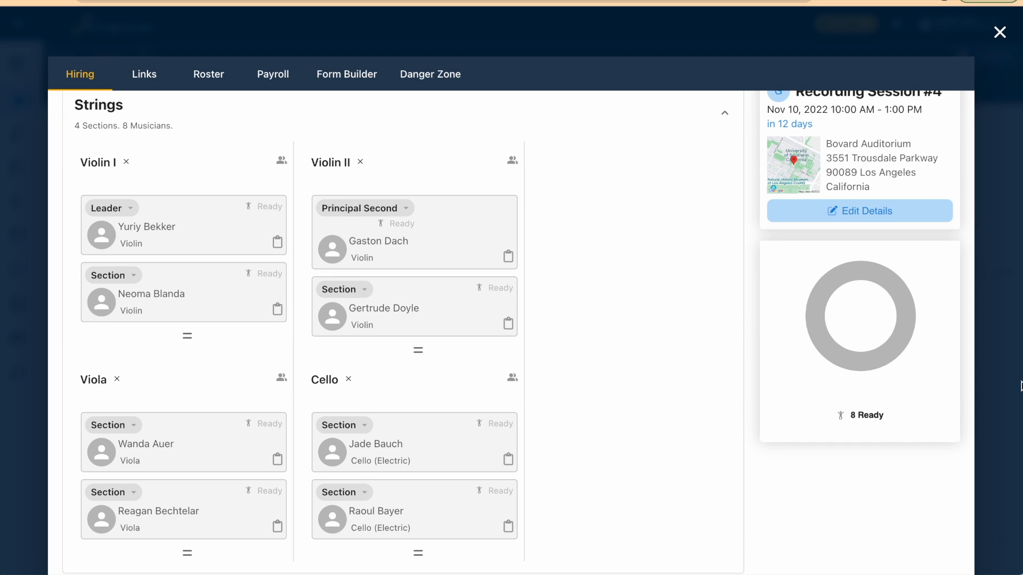
pyautogui.click(998, 34)
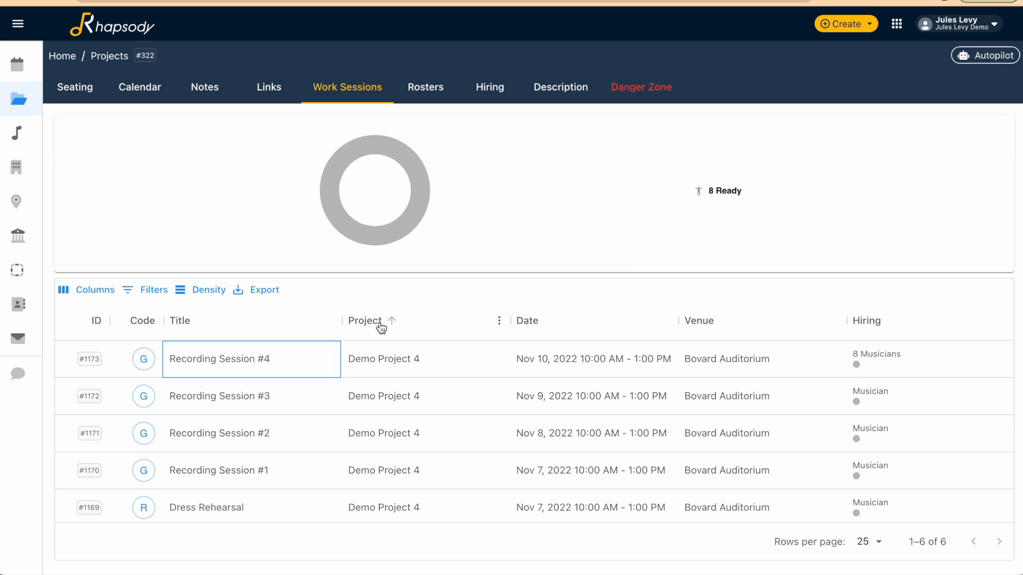